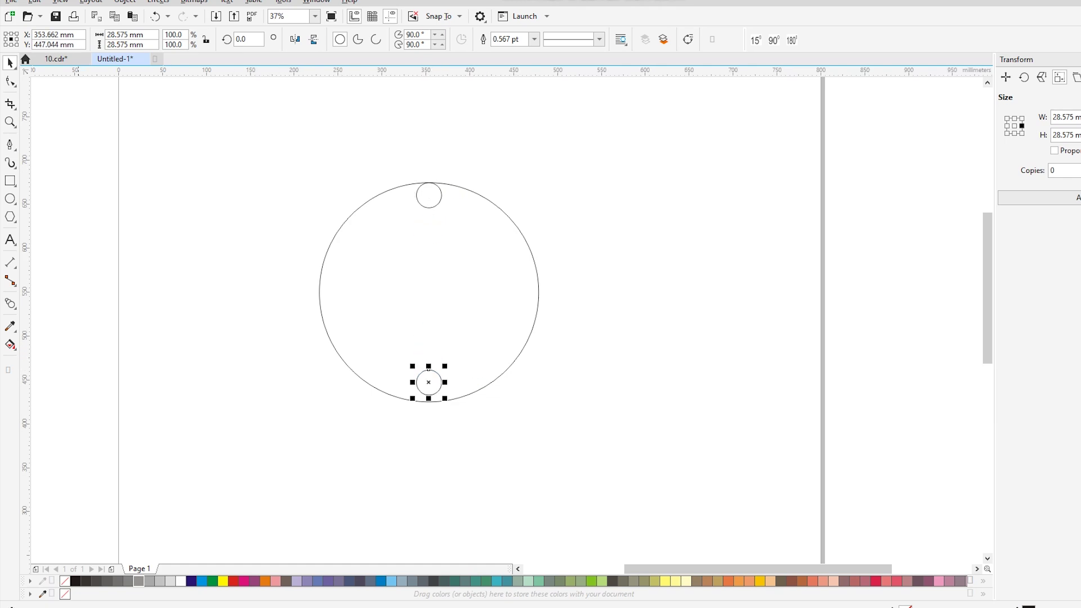
Step: Blend the two small circles in 20 steps and distribute the blend along the full outline of the large circle
left_click(10, 303)
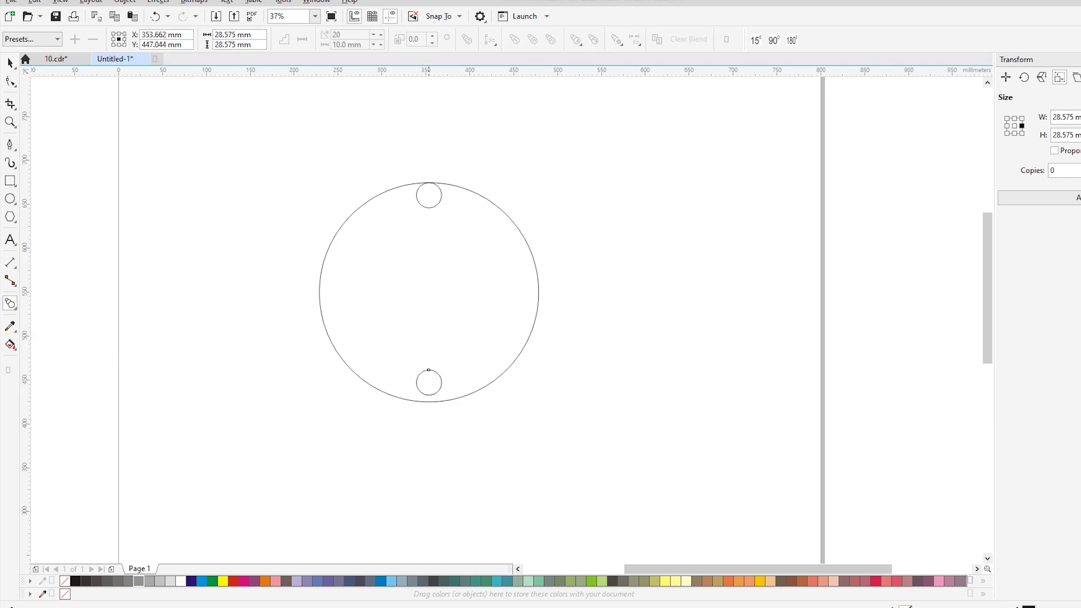
left_click_drag(428, 195, 428, 383)
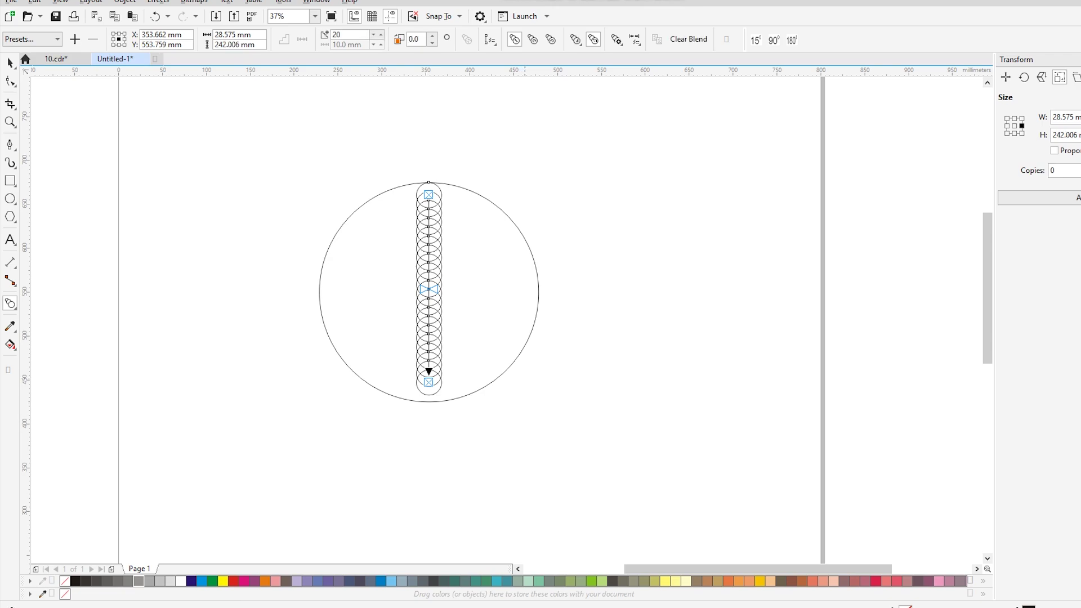
left_click(490, 40)
left_click(514, 54)
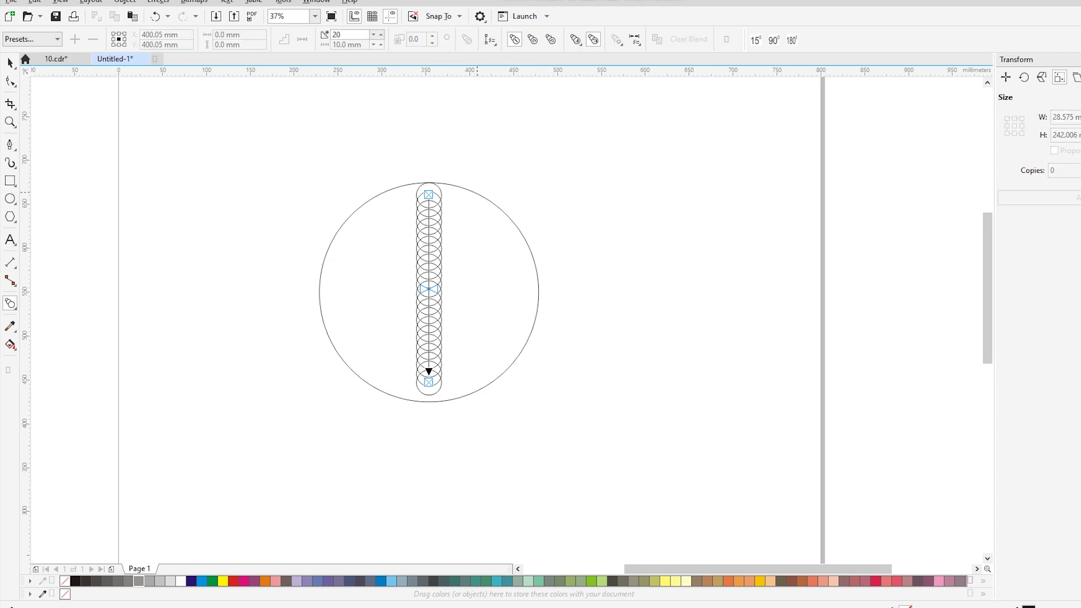
left_click(476, 194)
left_click(635, 39)
left_click(635, 39)
left_click(616, 40)
left_click(654, 110)
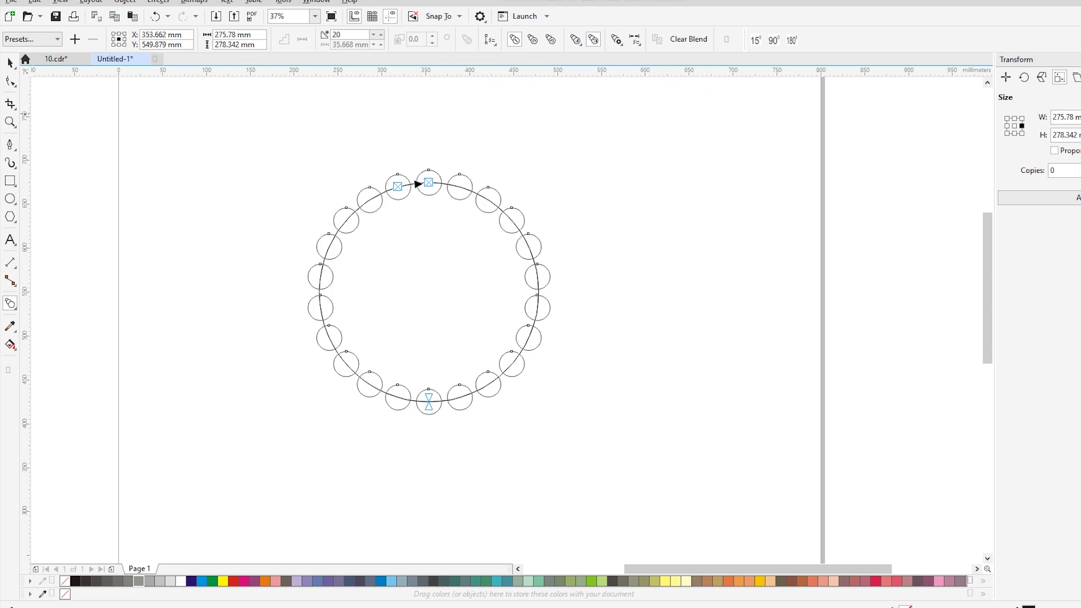
Step: Scale the blend's two control circles, at the large circle's upper edge, down to about 25 mm in diameter
key("space")
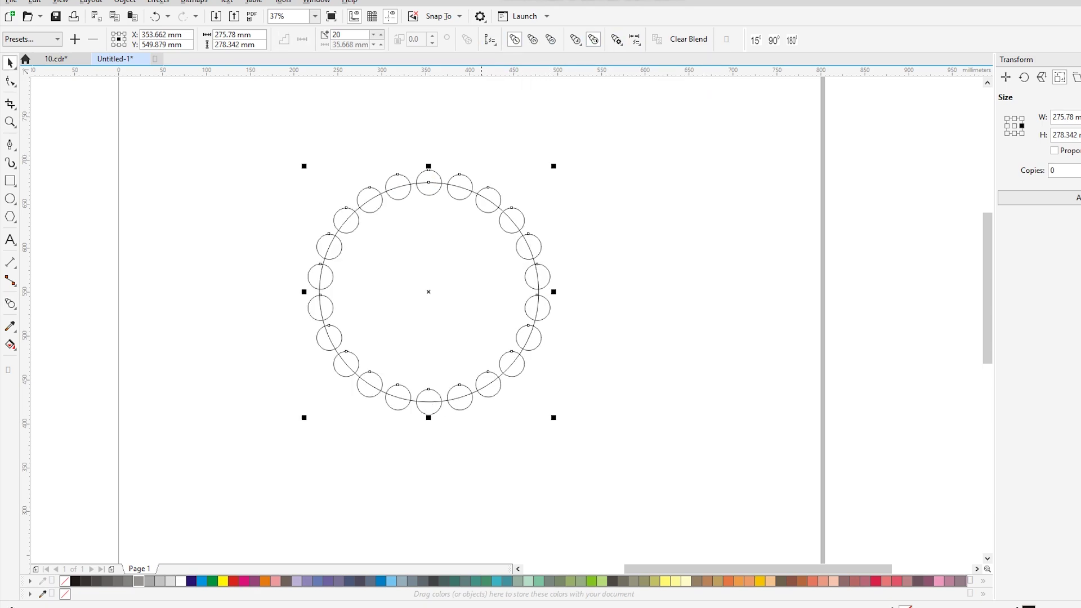
left_click(475, 130)
left_click_drag(401, 128, 457, 195)
scroll(423, 191, "up", 2)
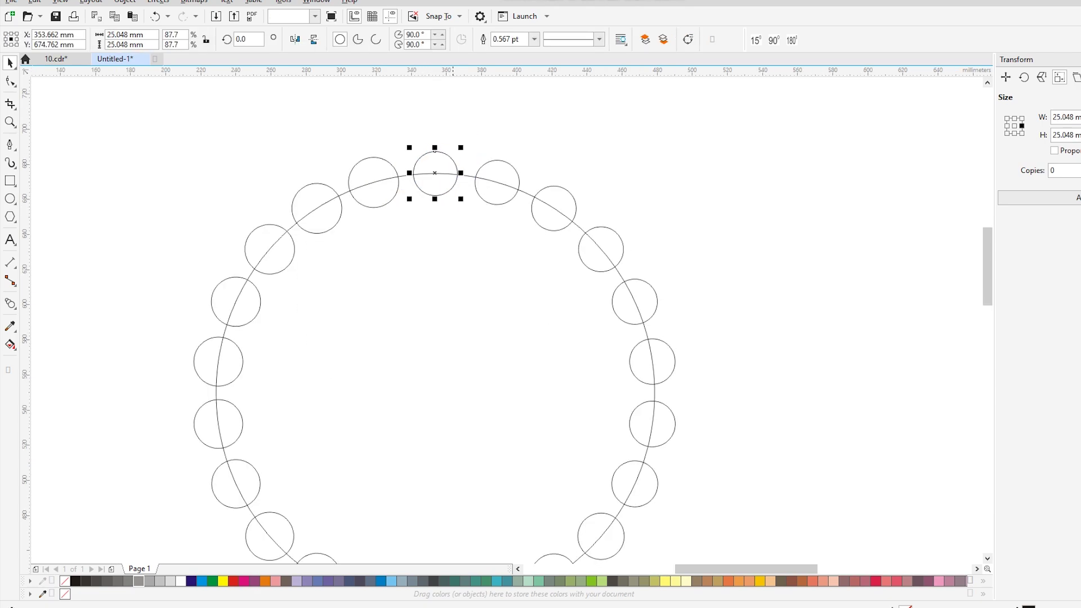
left_click(389, 164)
key("ctrl+r")
scroll(406, 161, "down", 1)
left_click(412, 224)
right_click(411, 224)
left_click_drag(380, 211, 405, 215)
key("ctrl+z")
right_click(405, 214)
key("Escape")
left_click(125, 2)
left_click(125, 2)
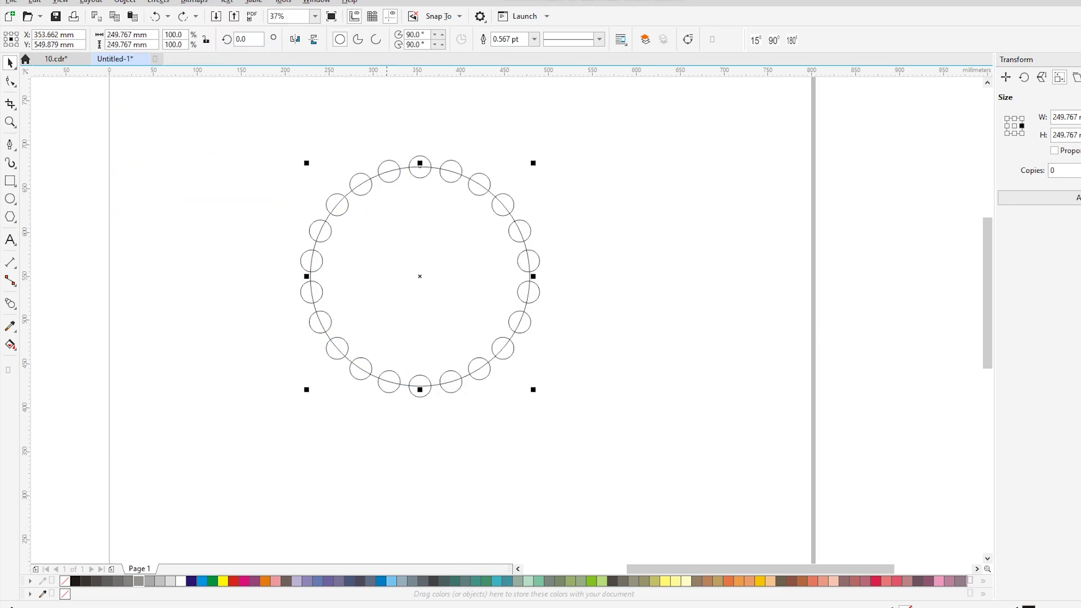
Step: Break the blend apart and move the large path circle away to the right of the ring of small circles
left_click_drag(264, 114, 301, 165)
left_click_drag(713, 450, 713, 450)
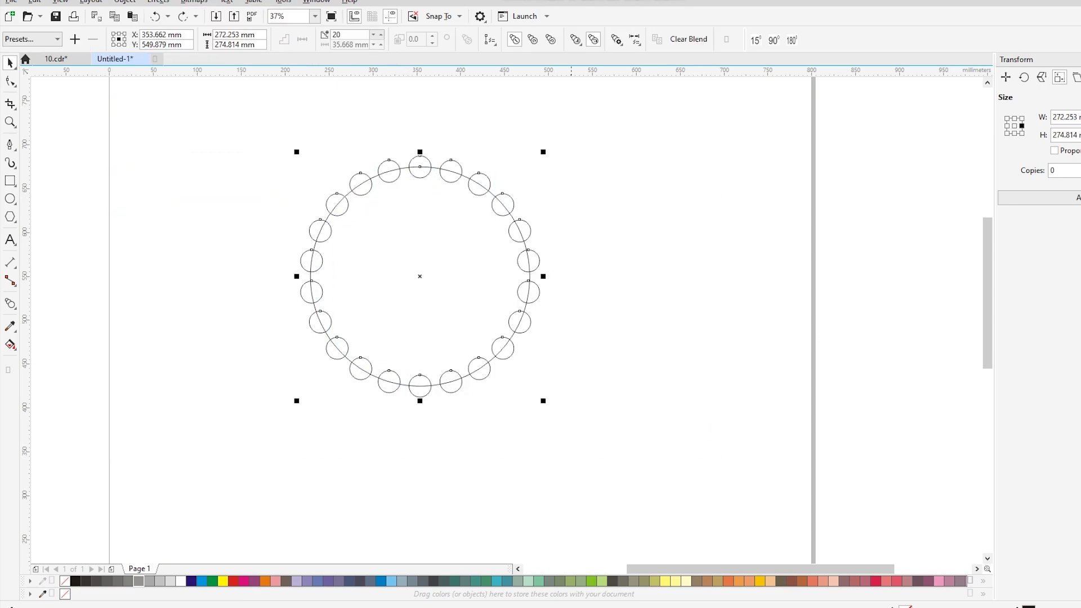
right_click(439, 171)
left_click(486, 183)
left_click(653, 225)
left_click_drag(448, 170, 783, 184)
Step: Combine all the small circles of the ring into a single object
left_click_drag(211, 138, 419, 204)
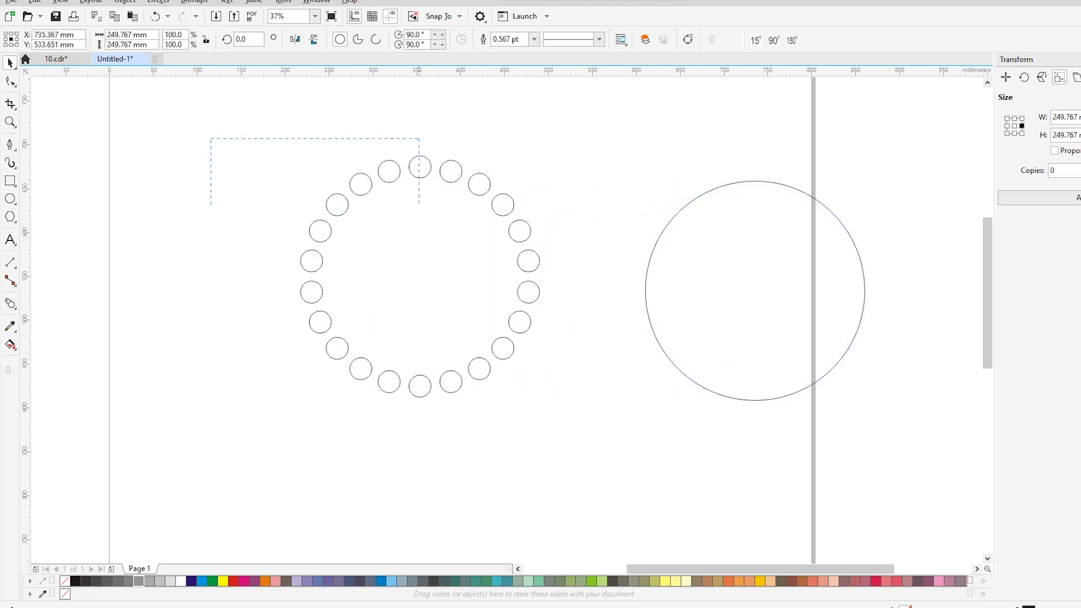
left_click_drag(639, 419, 639, 419)
key("ctrl+l")
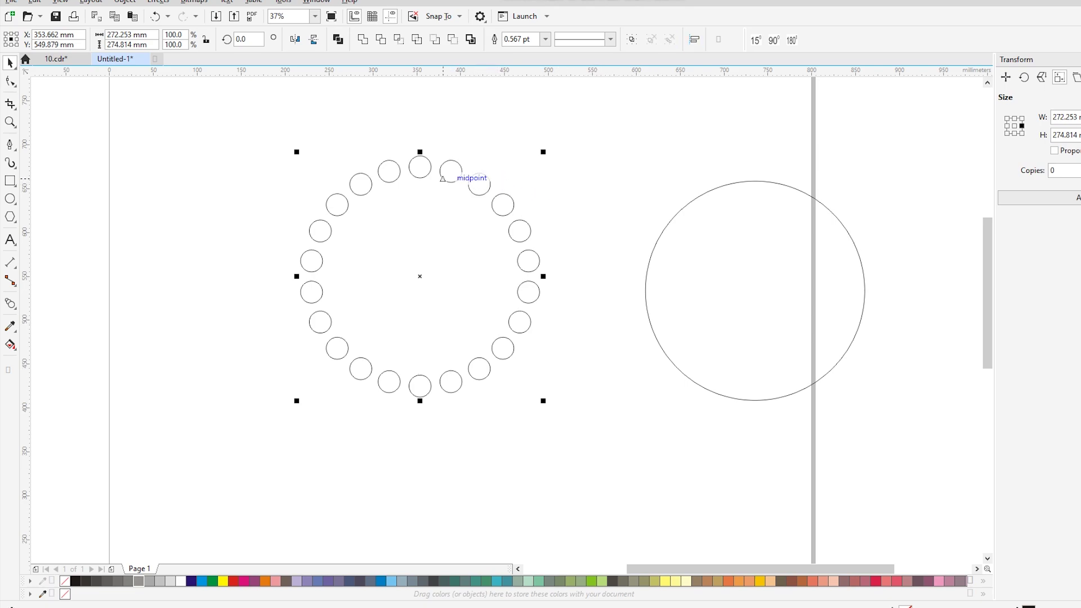
key("ctrl+l")
Step: Place a smaller copy of the ring inside it, rotated so its circles fall between the outer ones
left_click_drag(543, 152, 523, 222)
right_click(512, 183)
left_click(488, 218)
Step: Center the large circle on the ring of small circles both horizontally and vertically
left_click(783, 247)
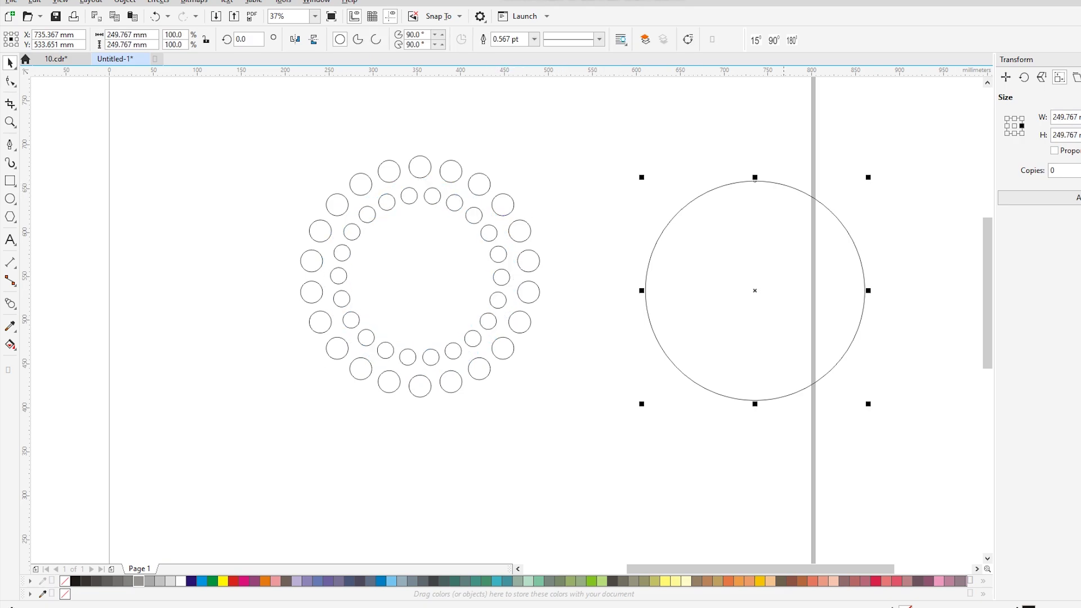
left_click(479, 216, "shift")
key("c")
key("e")
left_click(586, 255)
Step: Shrink the large circle to fit inside the inner ring and add a concentric copy about 99 mm in diameter
left_click(450, 272)
left_click(420, 165)
left_click_drag(532, 164, 553, 210)
mouse_move(488, 210)
left_mouse_down()
mouse_move(496, 233)
mouse_move(479, 224)
left_mouse_up()
right_click(496, 234)
scroll(456, 237, "up", 1)
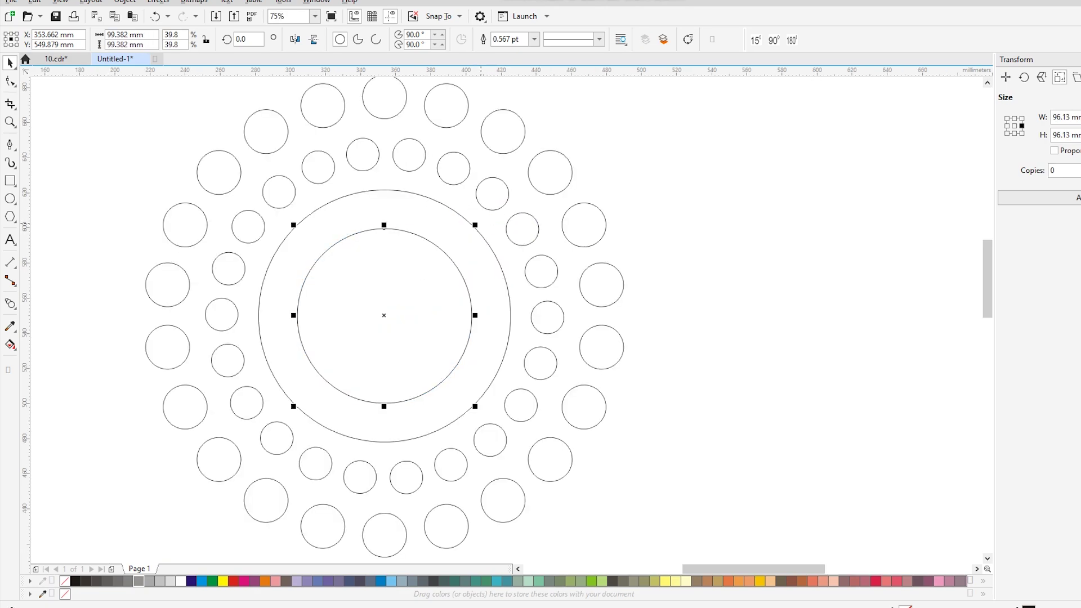
Step: Fill all the circles and rings with salmon pink and scale the whole motif to about 119 × 120 mm
scroll(464, 230, "down", 6)
left_click_drag(336, 149, 356, 169)
left_click_drag(552, 351, 552, 350)
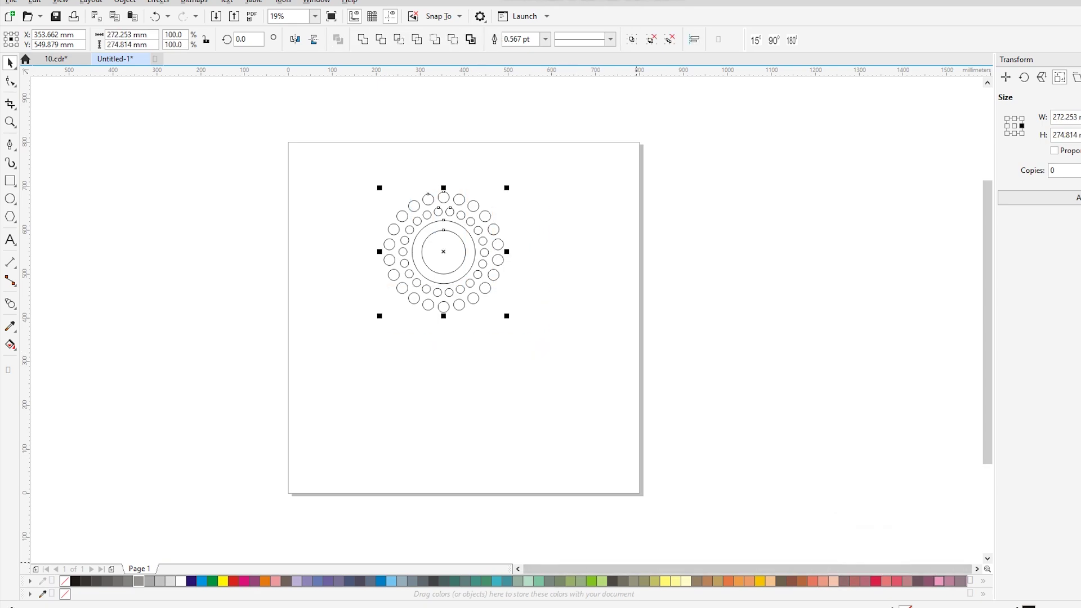
left_click(939, 580)
left_click(886, 581)
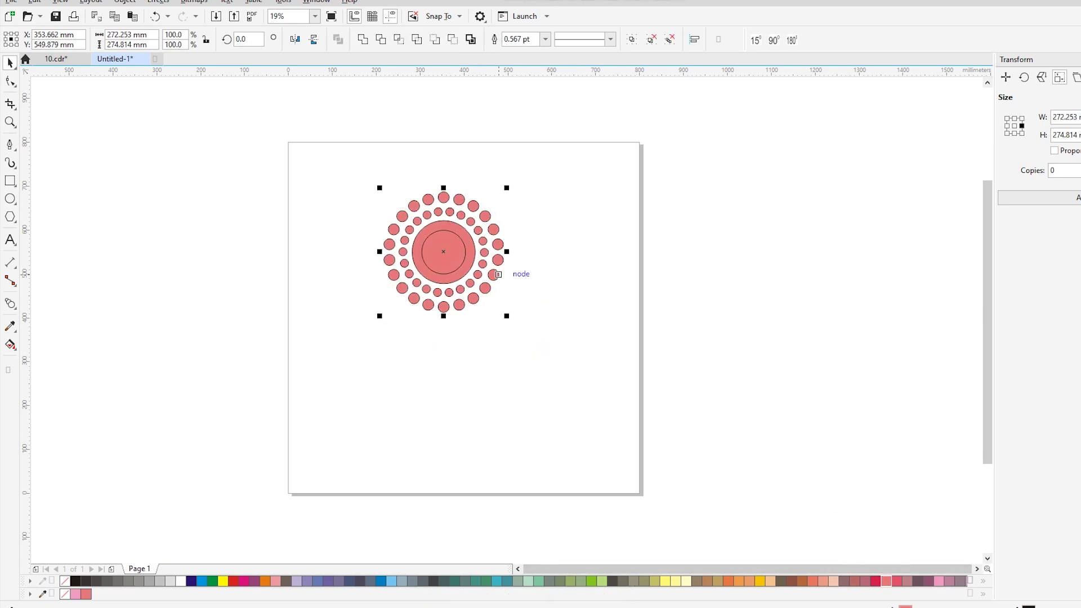
left_click(276, 581)
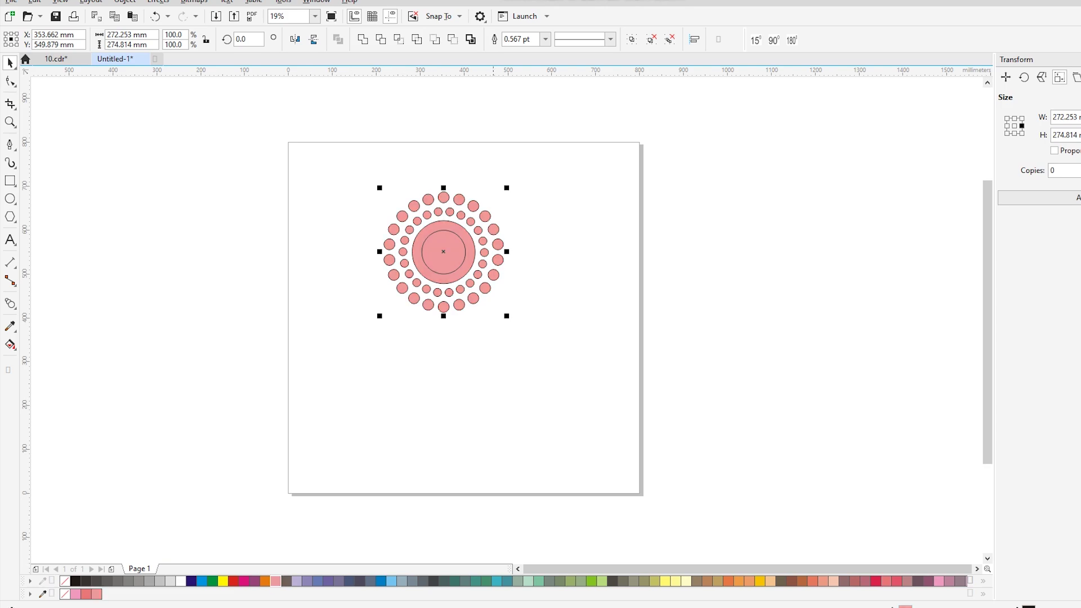
left_click_drag(505, 317, 472, 281)
key("shift+F2")
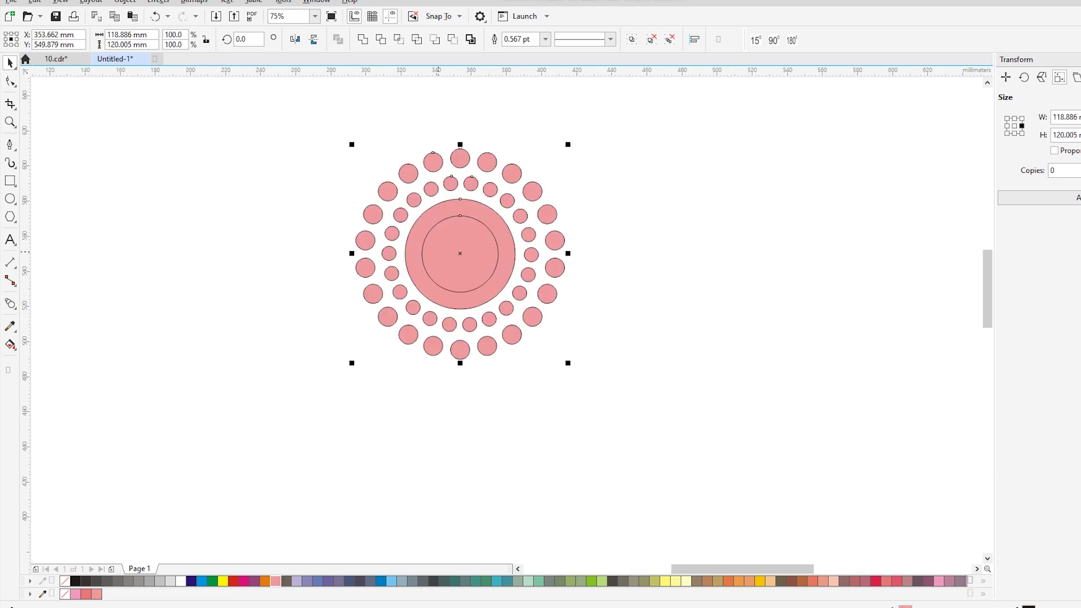
Step: Fill the innermost circle with white and remove the outlines from the whole motif
left_click(472, 391)
left_click(468, 273)
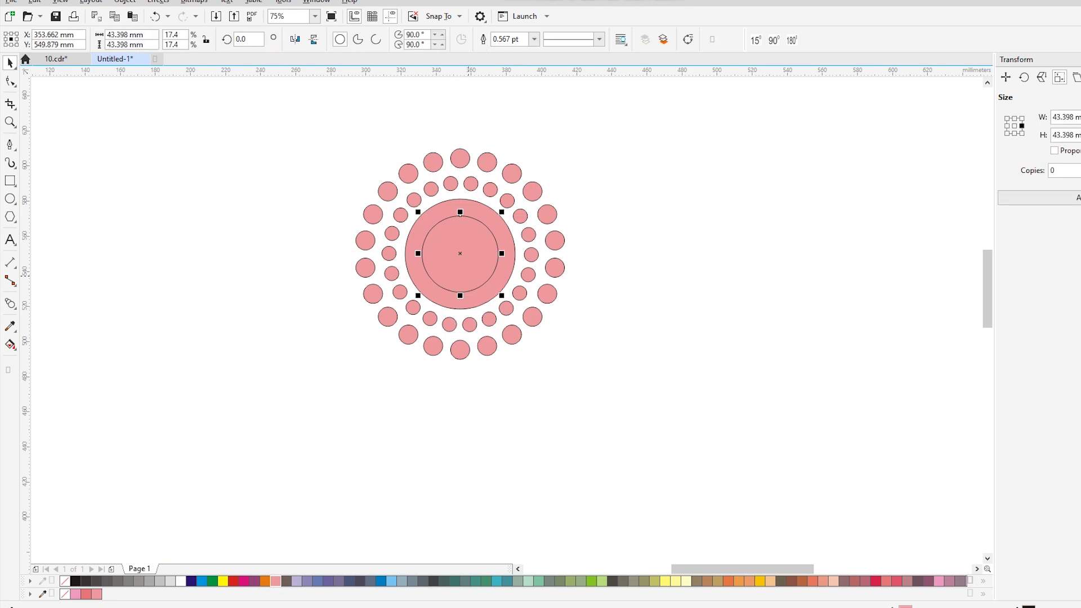
left_click(180, 580)
left_click_drag(591, 383, 642, 477)
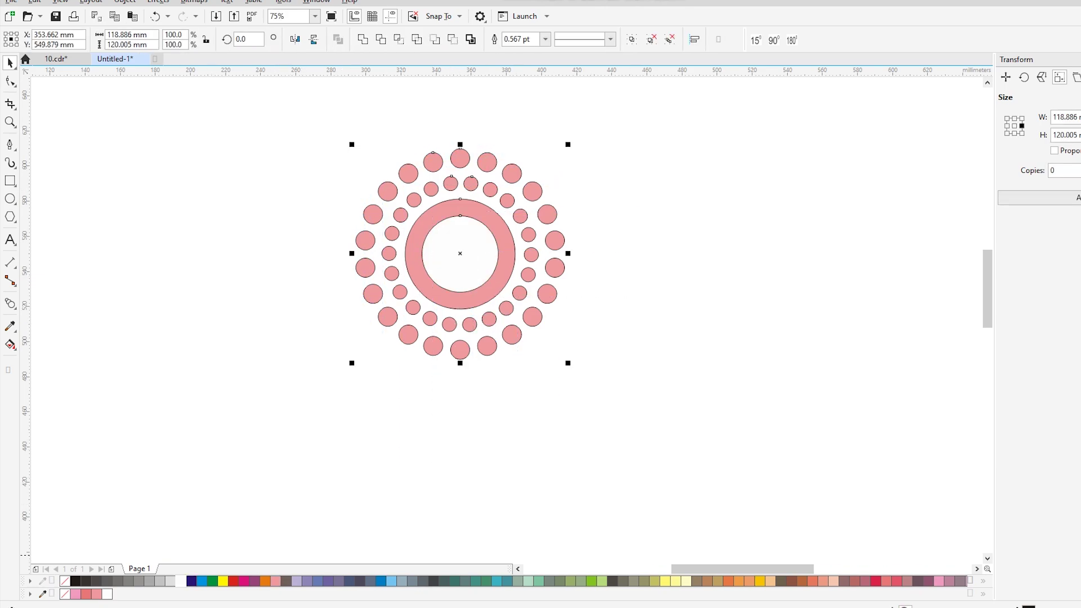
right_click(65, 581)
key("Escape")
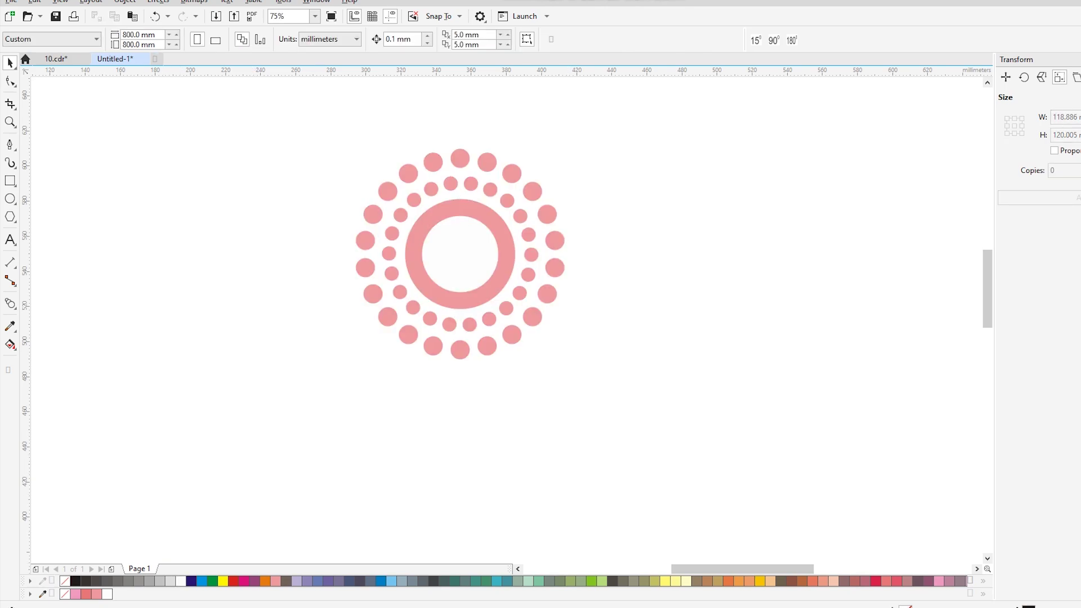
Step: Add a concentric copy of the pink center circle, scaled to about 18 mm, in the middle of the white circle
left_click(498, 225)
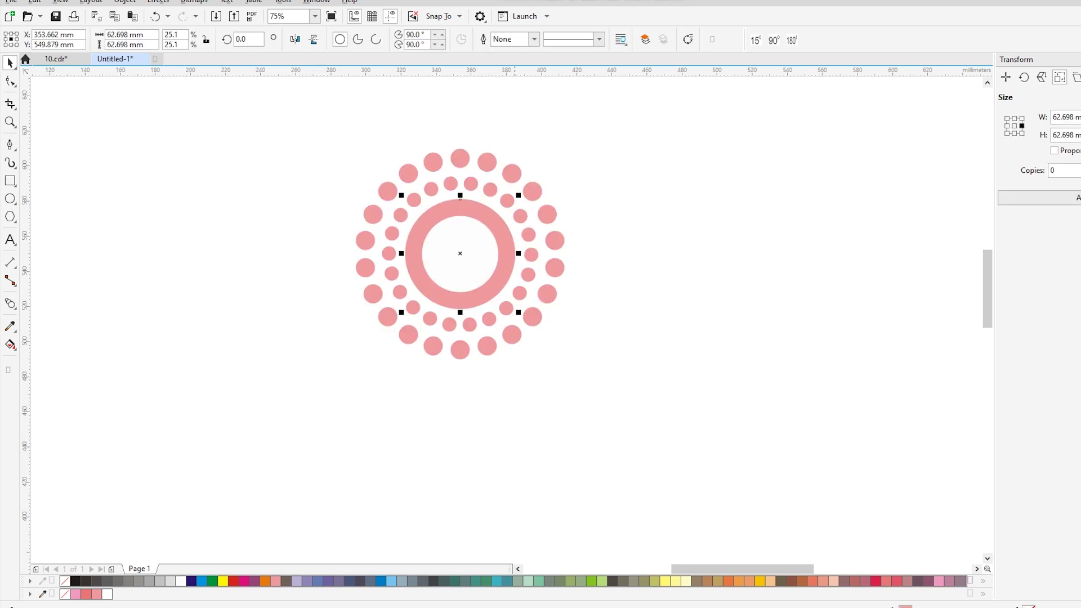
left_click_drag(517, 196, 514, 233)
right_click(515, 233)
key("Escape")
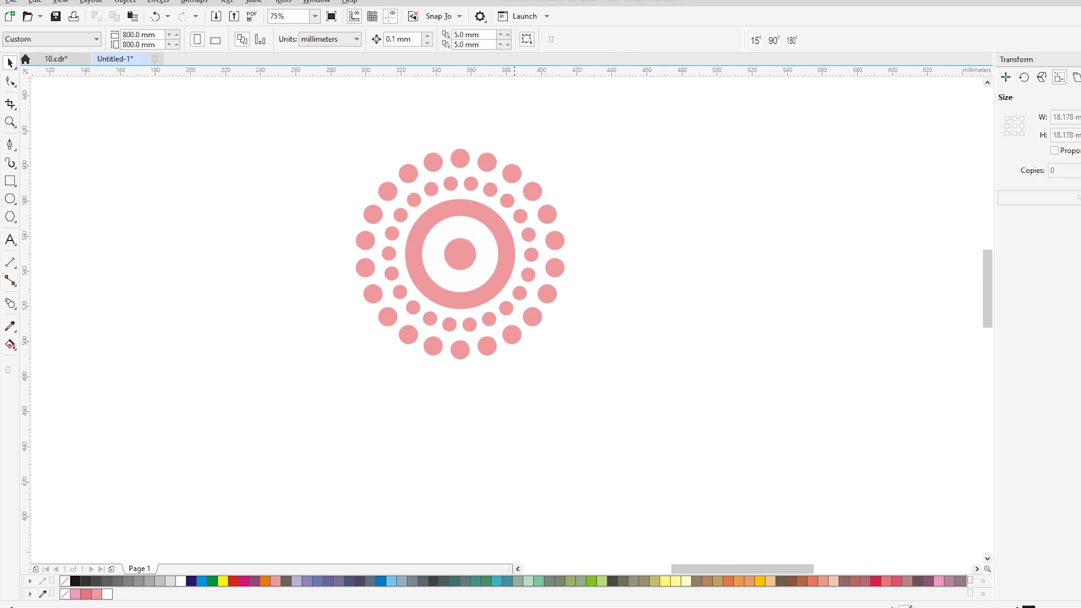
Step: Draw a flower stem with the Pen tool, starting at the motif and running well below it
left_click(10, 145)
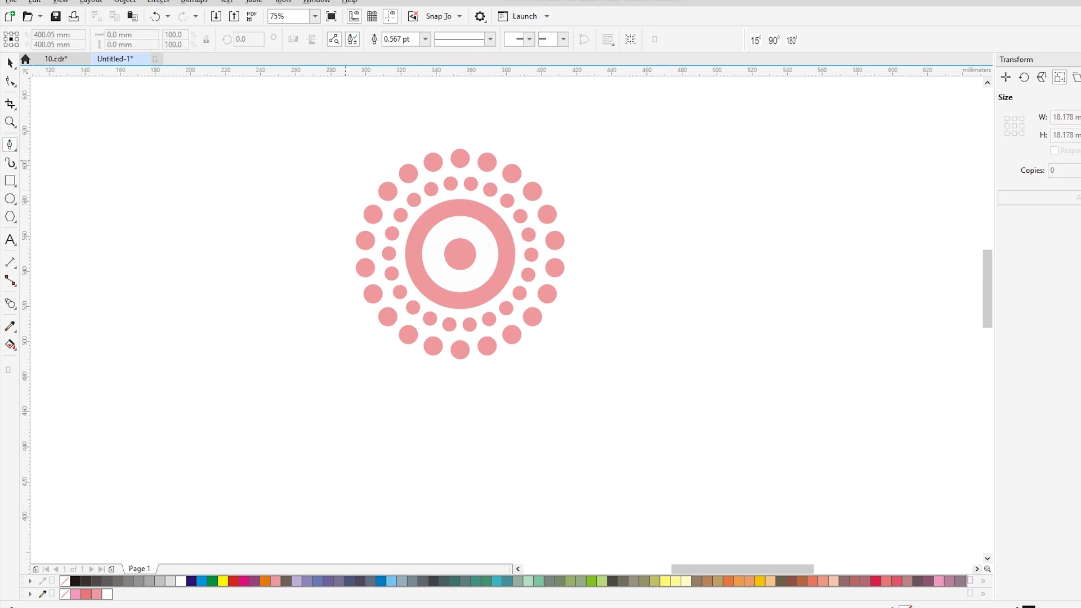
scroll(346, 163, "down", 2)
left_click(432, 248)
double_click(468, 479)
left_click_drag(469, 479, 394, 535)
key("space")
Step: Reshape the stem into an arc about 76 × 235 mm from the flower's lower right dots down to the lower left
key("F10")
left_click_drag(468, 479, 377, 452)
left_click_drag(452, 396, 473, 389)
scroll(432, 248, "up", 4)
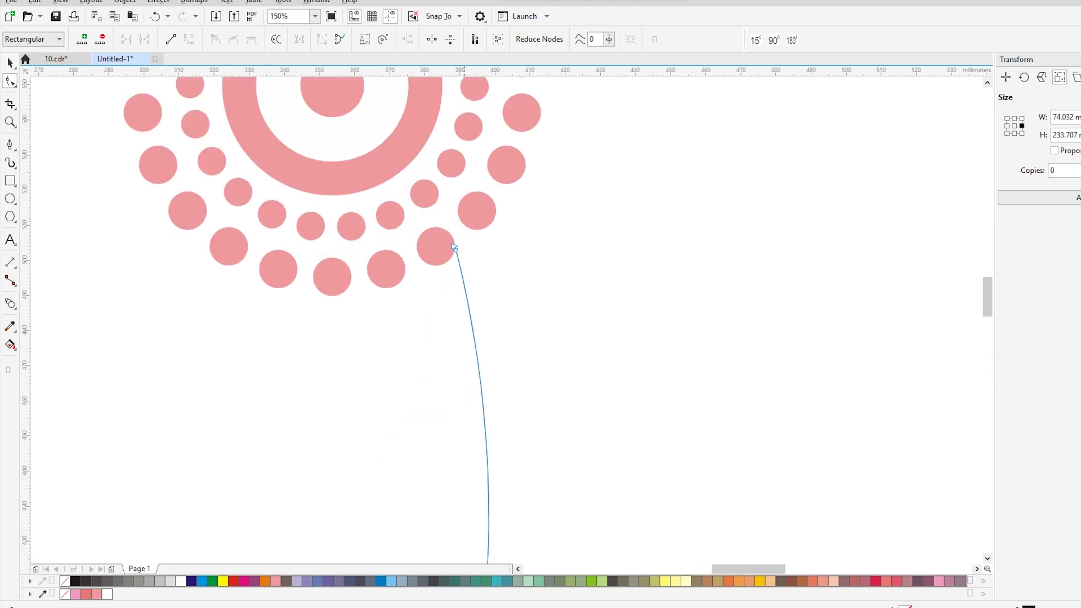
left_click_drag(456, 249, 467, 242)
scroll(361, 249, "down", 2)
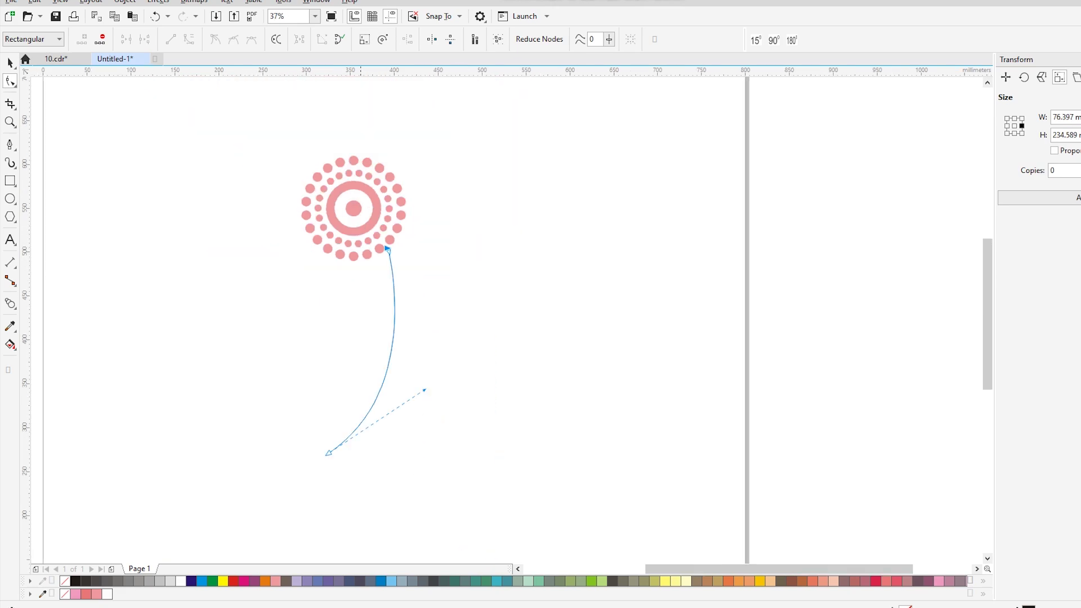
key("space")
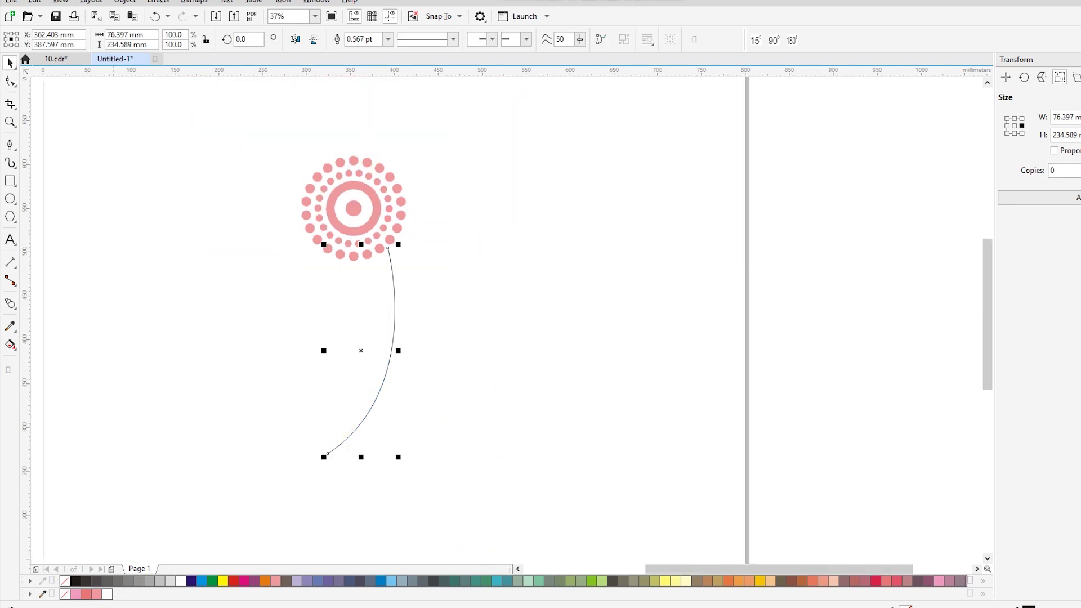
Step: Draw a closed, pointed, curved leaf about 67 × 73 mm on the left side of the stem with the Pen tool
left_click(10, 145)
scroll(367, 340, "up", 2)
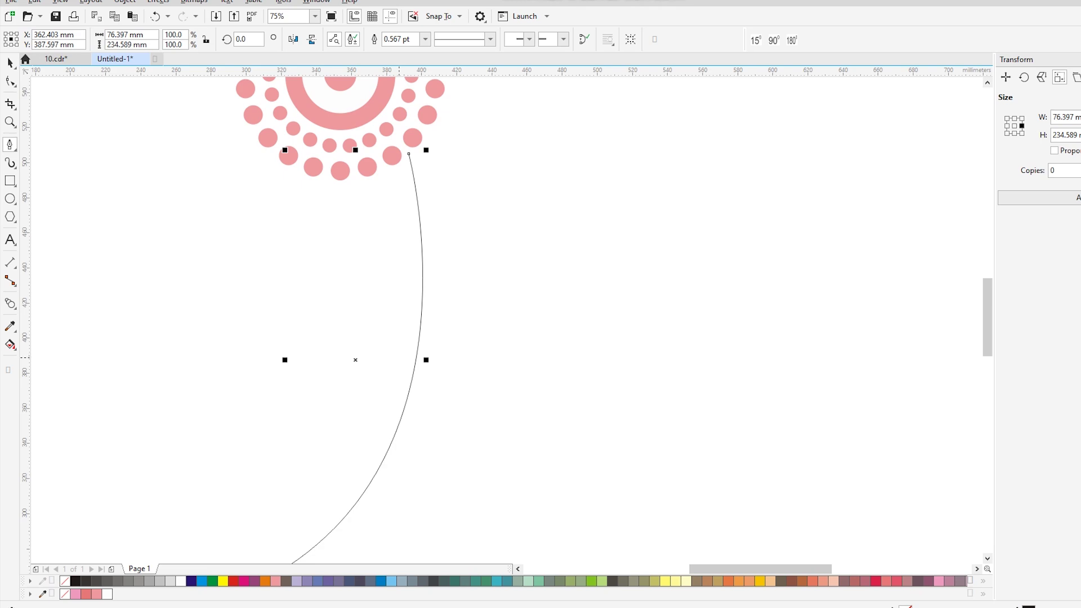
left_click(403, 367)
left_click_drag(285, 238, 244, 148)
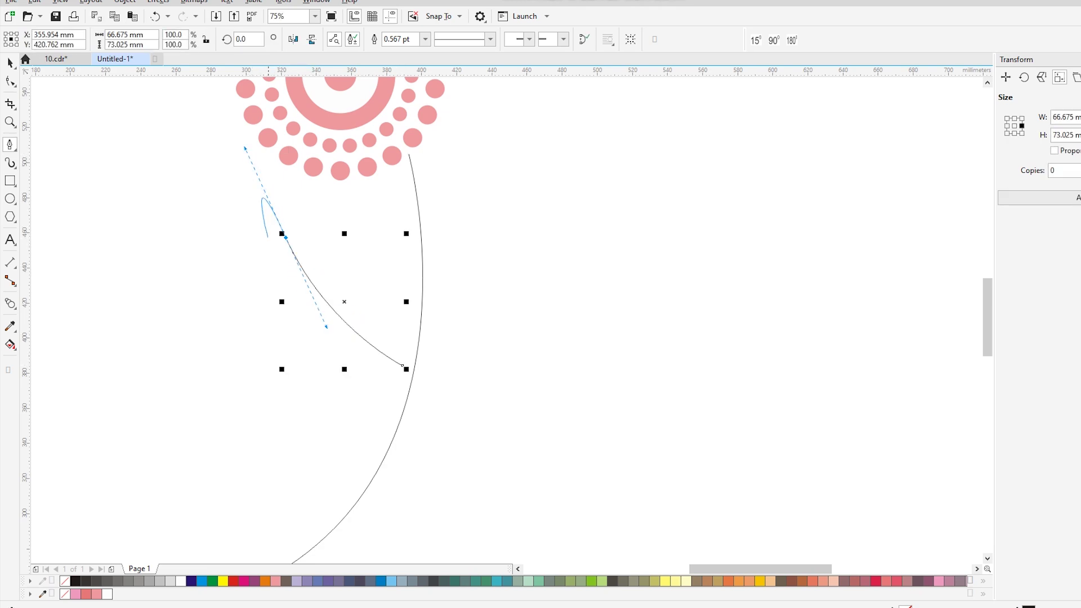
left_click(286, 238)
left_click_drag(403, 367, 297, 358)
key("space")
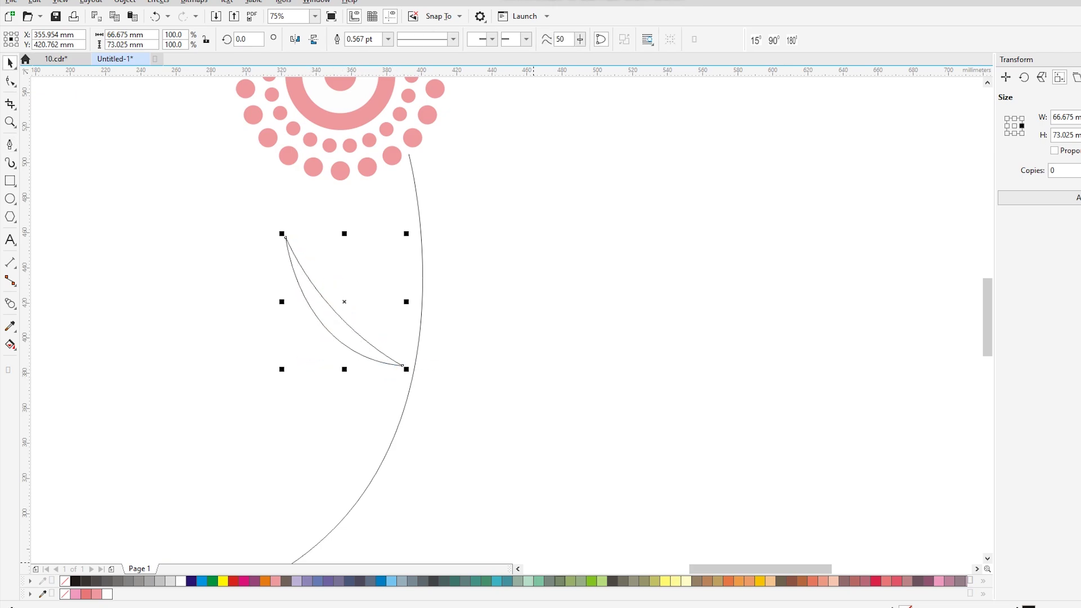
Step: Fill the leaf with light green and remove its outline
left_click(591, 580)
left_click(601, 580)
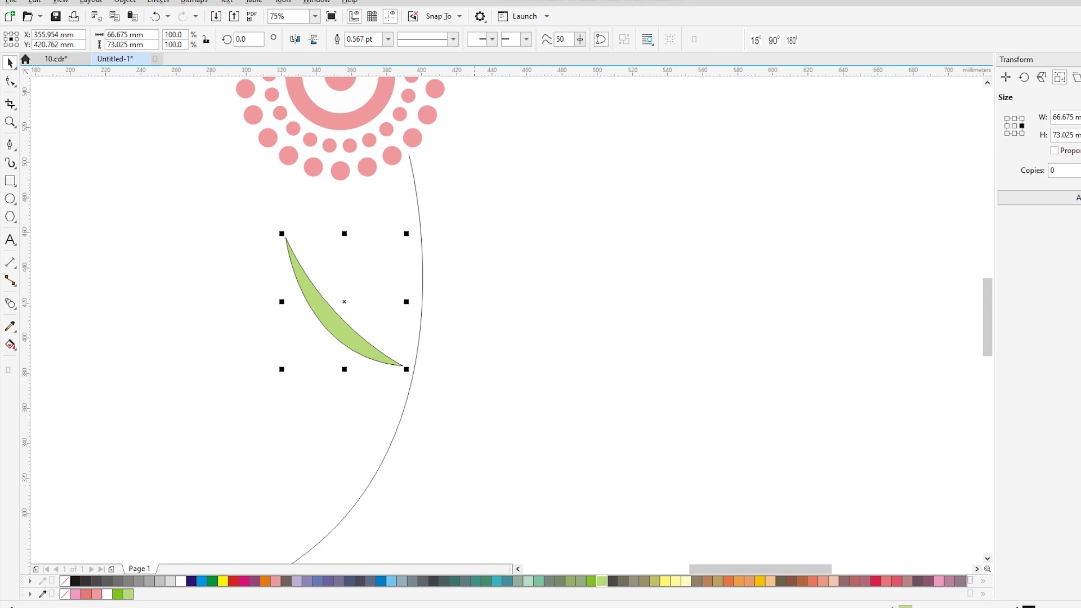
right_click(65, 581)
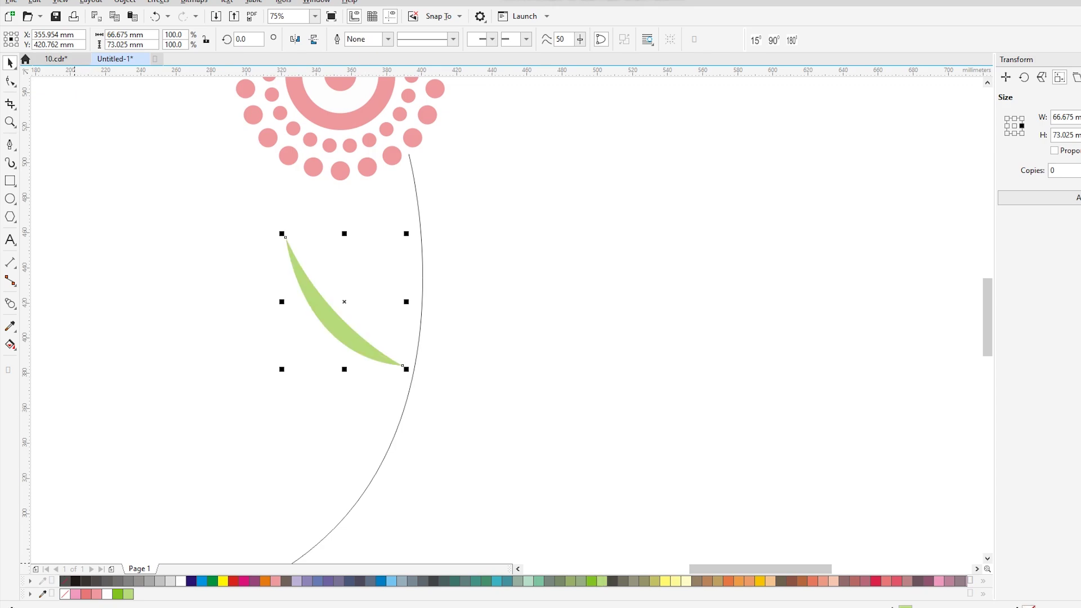
Step: Apply a 10 mm artistic media preset stroke to the stem, rounded at the flower and tapering to a point below
left_click_drag(469, 403, 391, 433)
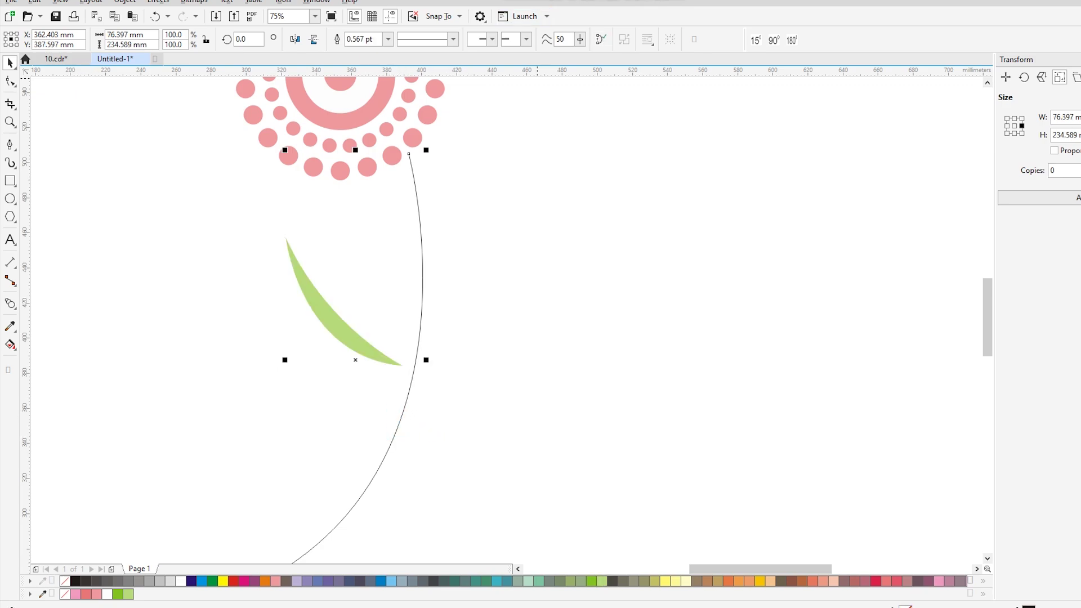
left_click(10, 163)
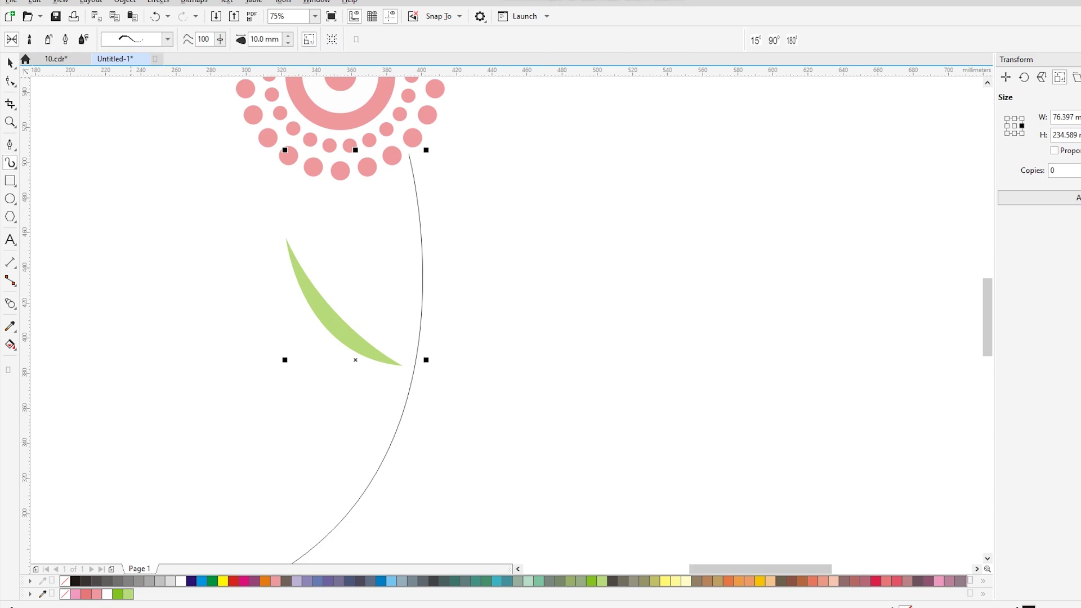
left_click(167, 39)
left_click(159, 413)
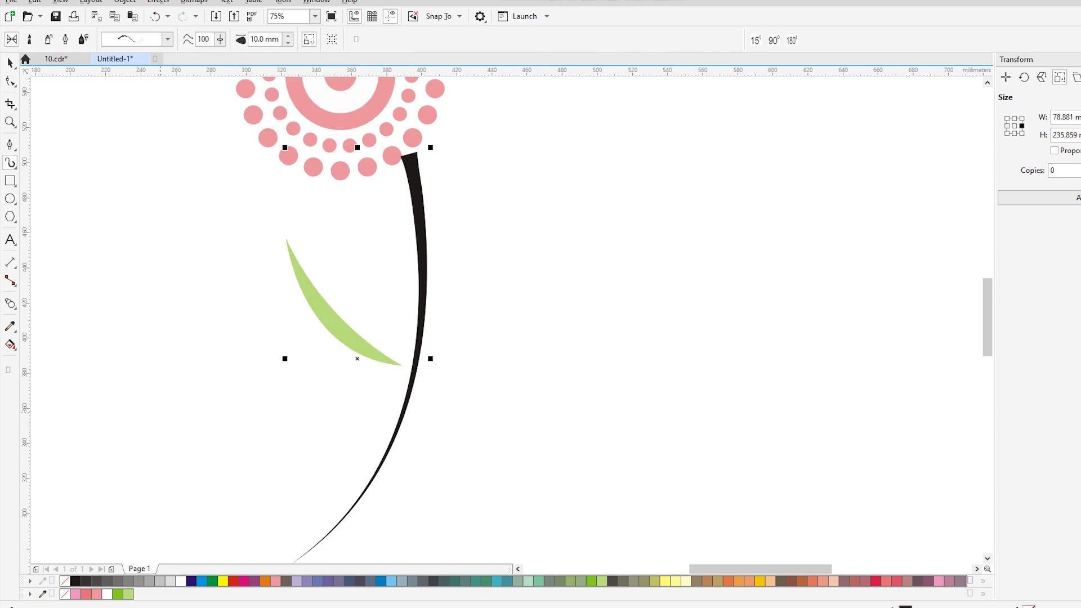
left_click(167, 39)
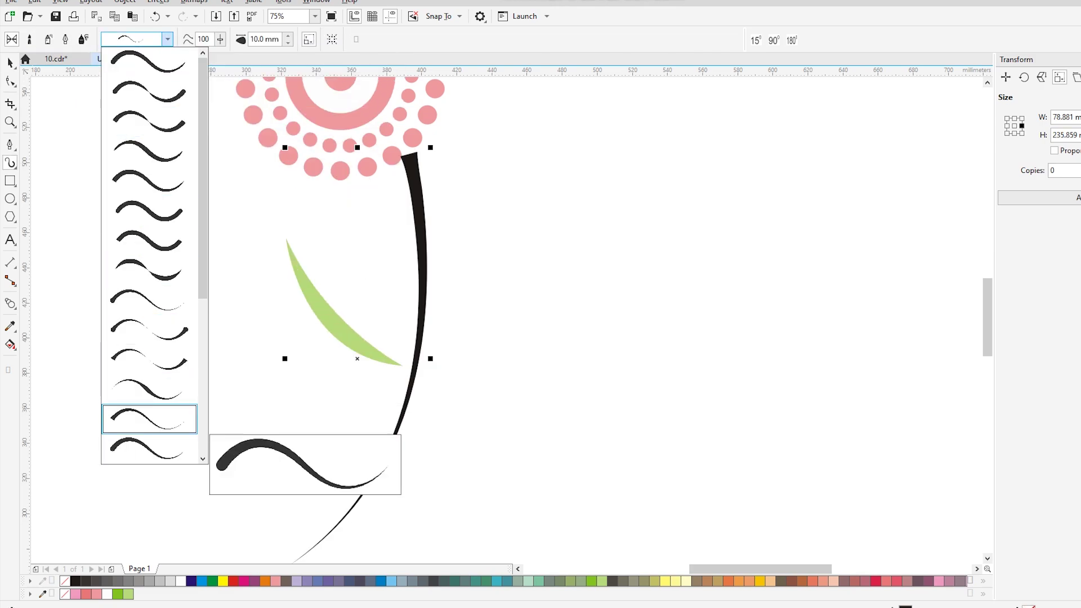
left_click(126, 438)
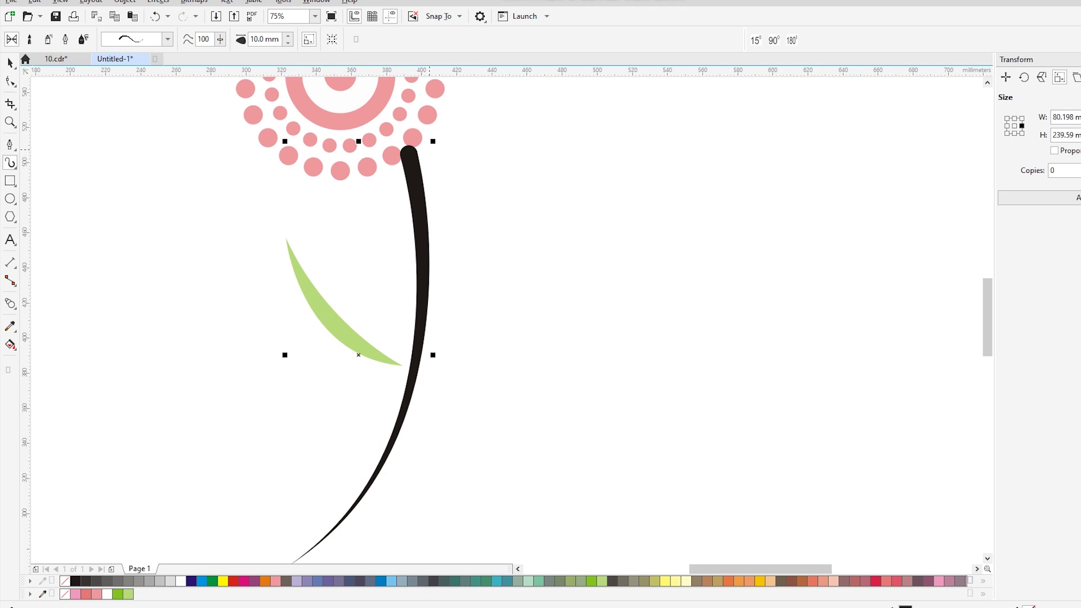
Step: Shift the stem's upper end slightly right and down, beside the flower's outer dots, and give the stem a green outline
key("space")
double_click(412, 164)
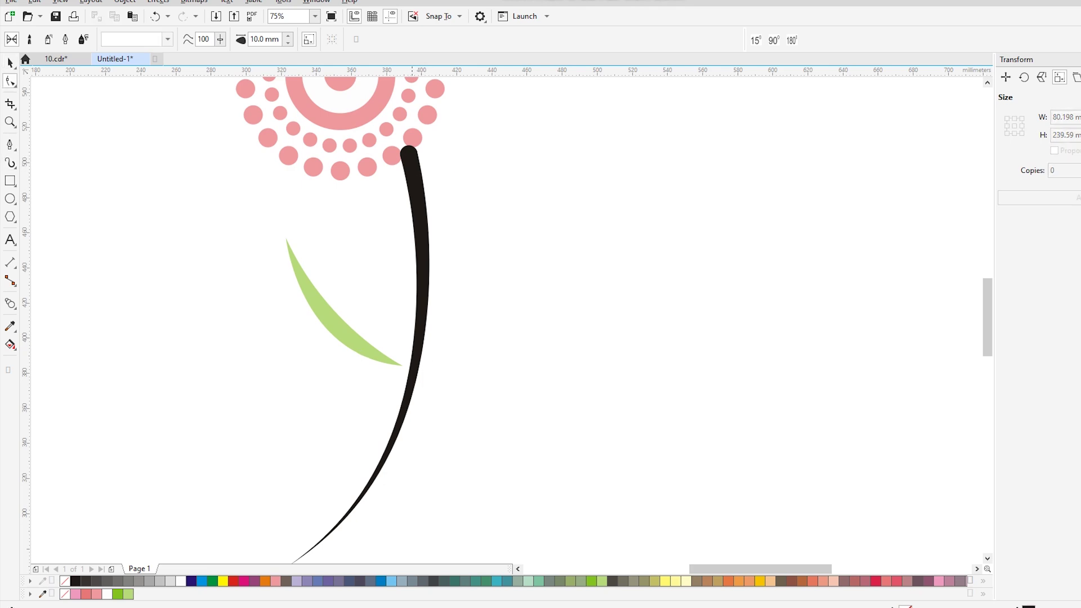
left_click_drag(409, 154, 415, 160)
key("space")
key("space")
right_click(591, 580)
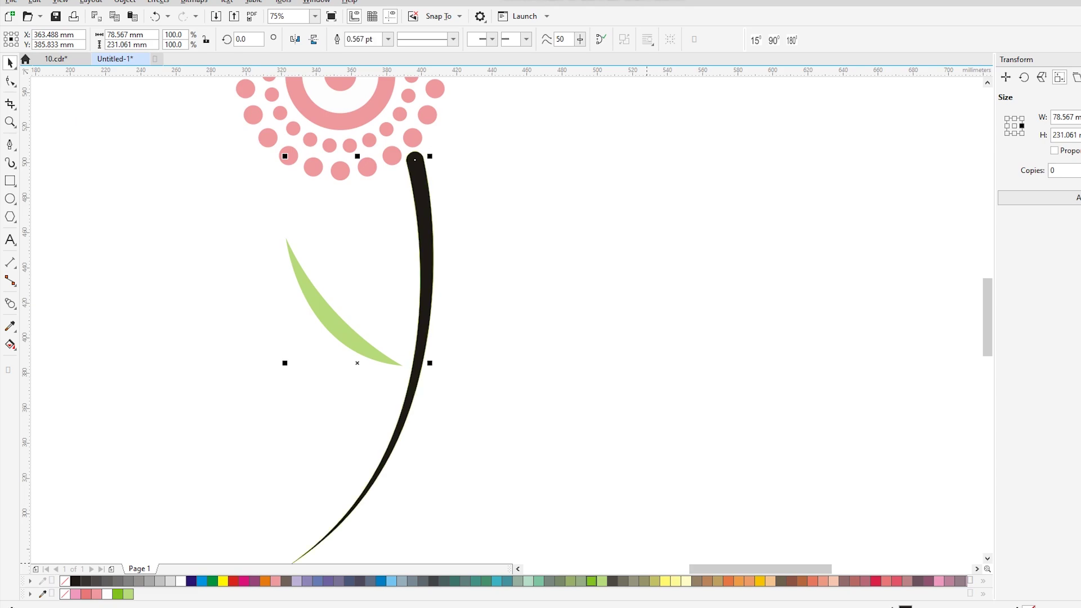
Step: Break the stem's artistic media apart so the tapered shape is separate from its centre path
left_click_drag(477, 274, 398, 281)
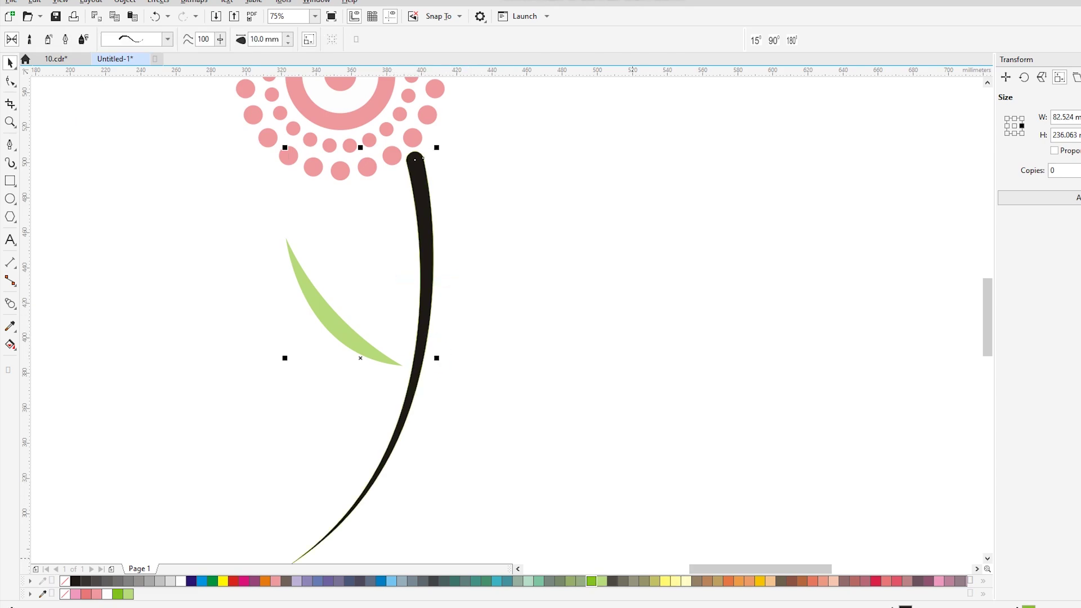
right_click(420, 225)
left_click(469, 206)
left_click(469, 206)
left_click(427, 206)
left_click_drag(428, 206, 507, 206)
key("ctrl+z")
right_click(428, 277)
left_click(457, 286)
Step: Fill the tapered stem shape with the same green as its outline
left_click(442, 246)
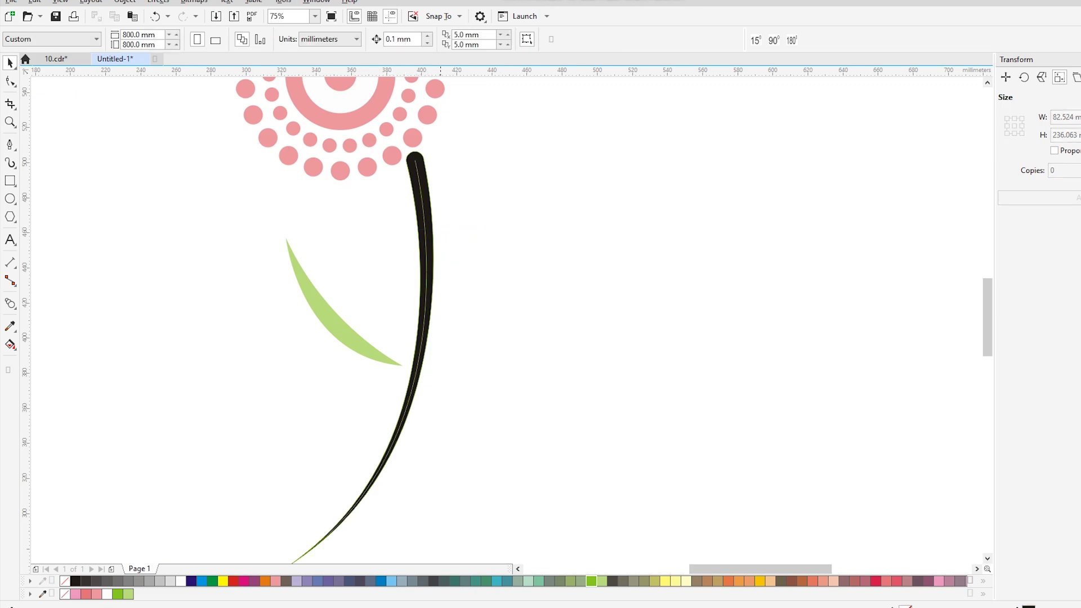
double_click(428, 246)
key("space")
key("Escape")
left_click(427, 242)
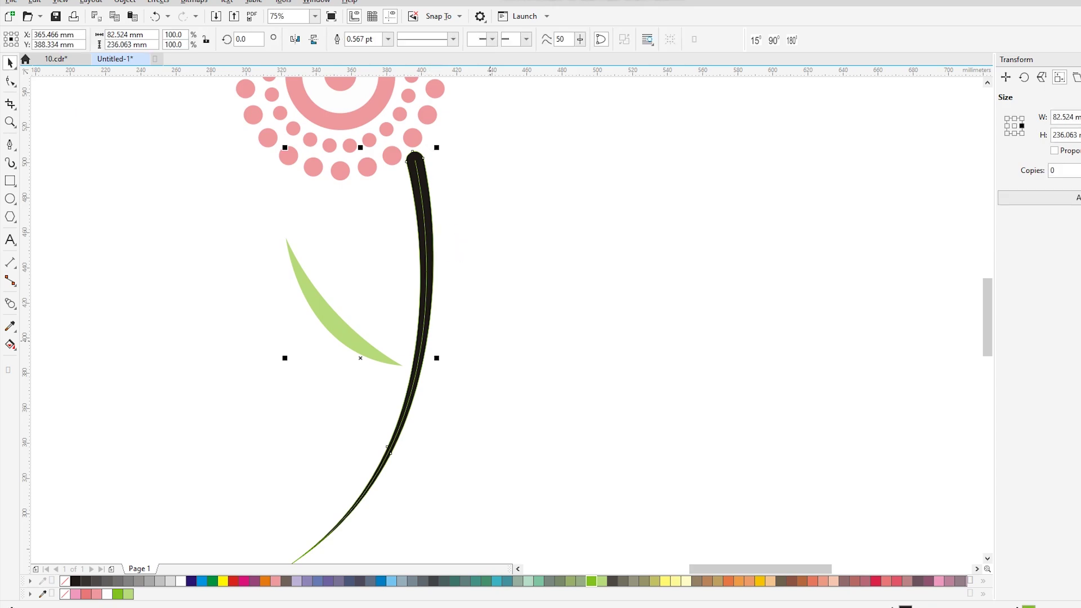
left_click(591, 581)
key("Escape")
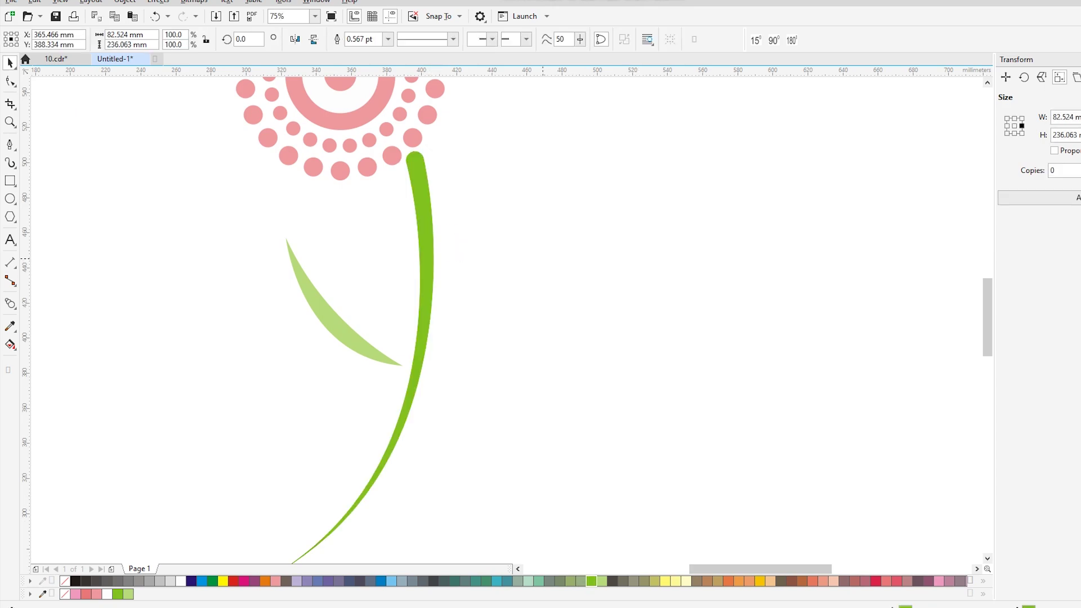
Step: Create a horizontally mirrored copy of the whole flower, stem and leaf directly to the right of the original
left_click(421, 202)
key("F3")
key("Escape")
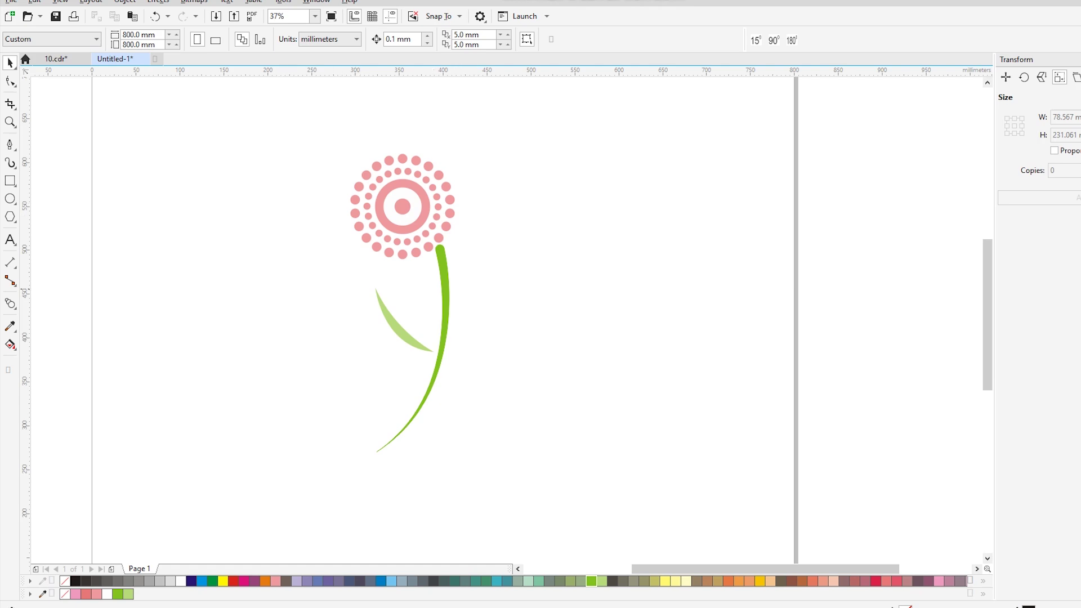
left_click(442, 287)
left_click_drag(505, 418, 506, 474)
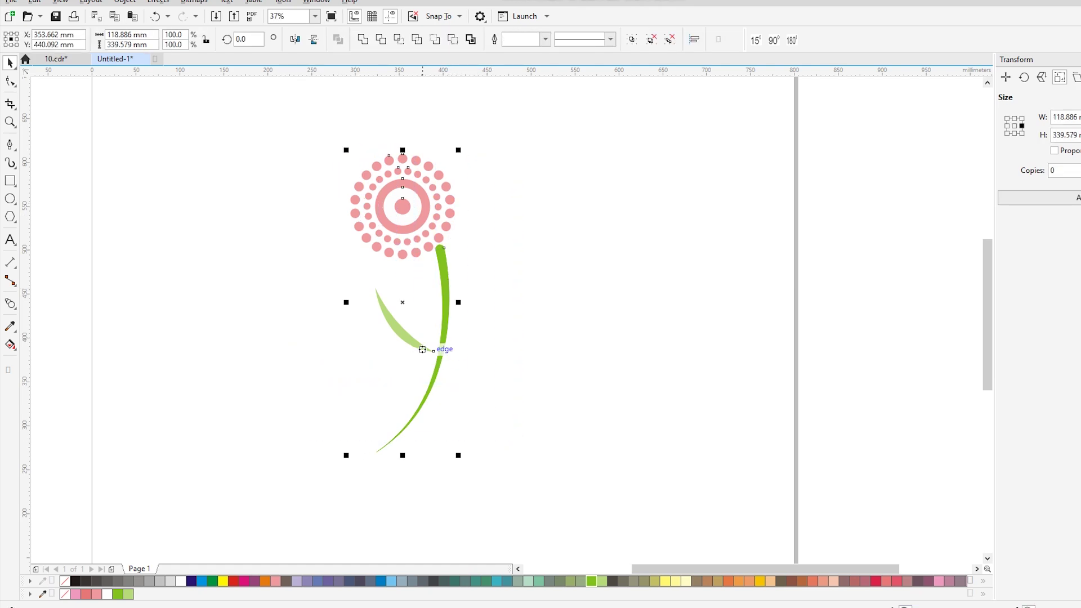
left_click_drag(347, 303, 489, 316)
right_click(489, 315)
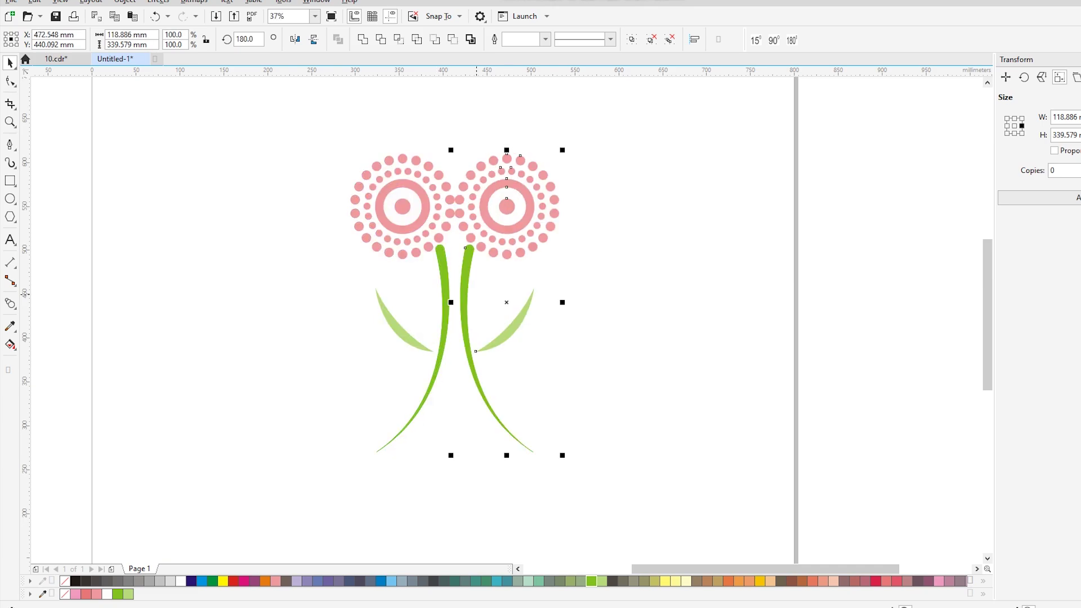
Step: Rotate the mirrored flower about 30° clockwise and position it lower so its stem meets the original stem
left_click(464, 292)
left_click_drag(564, 149, 597, 227)
left_click(477, 274)
left_click_drag(476, 262, 476, 294)
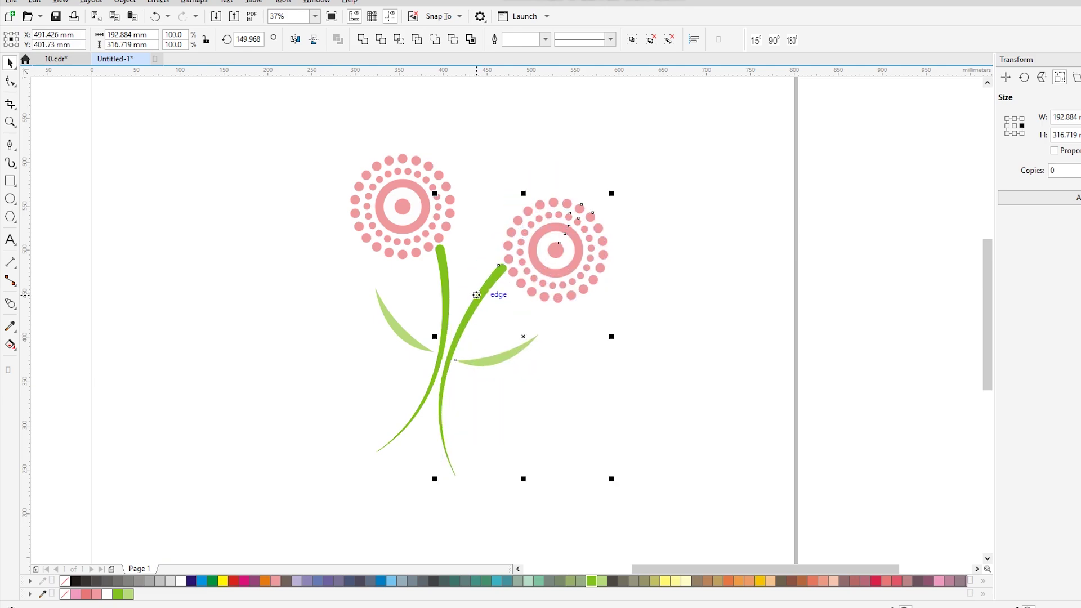
left_click(549, 396)
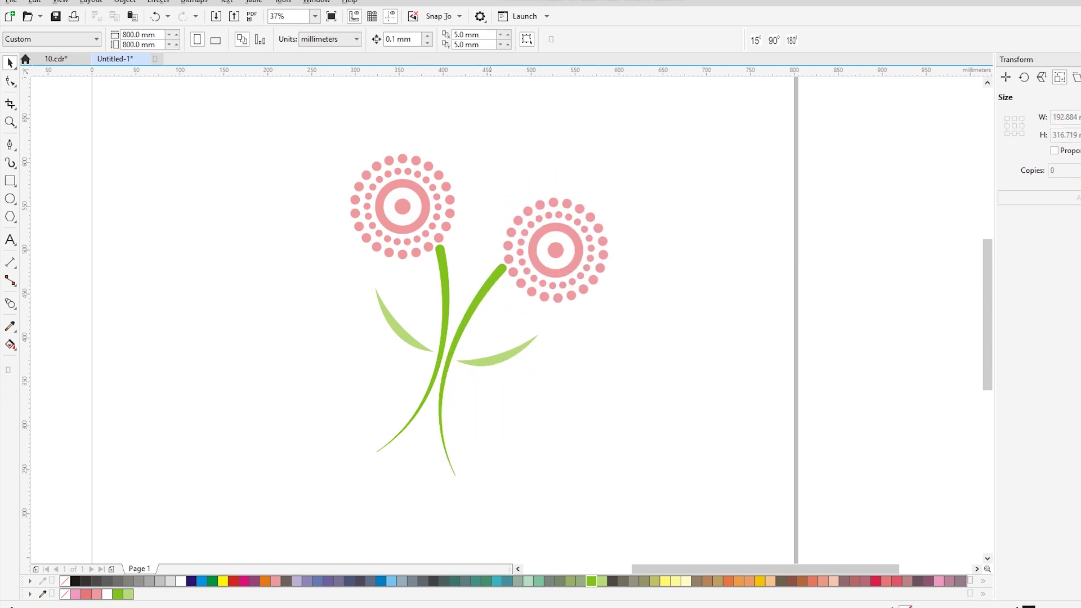
Step: Try to fill the entire right flower head, including its white circle, with pink
left_click_drag(595, 299, 616, 311)
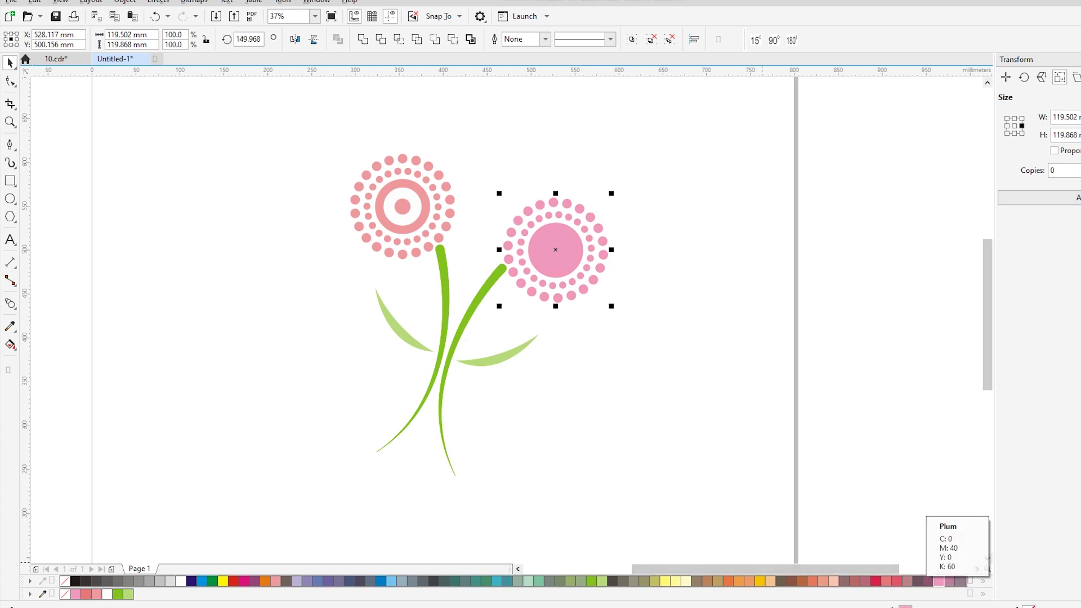
left_click(617, 325)
Step: Fill the right flower head's dots, ring and centre with purple, excluding the white circle
scroll(548, 232, "up", 1)
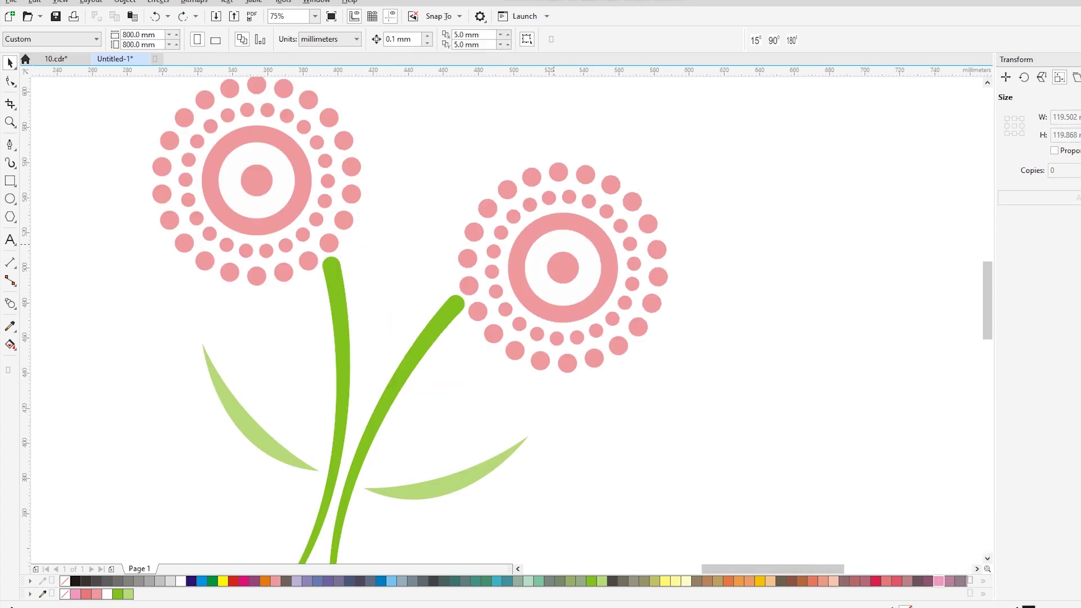
left_click(548, 236)
left_click(543, 217, "shift")
left_click(337, 40)
left_click(405, 147)
left_click_drag(790, 412, 791, 413)
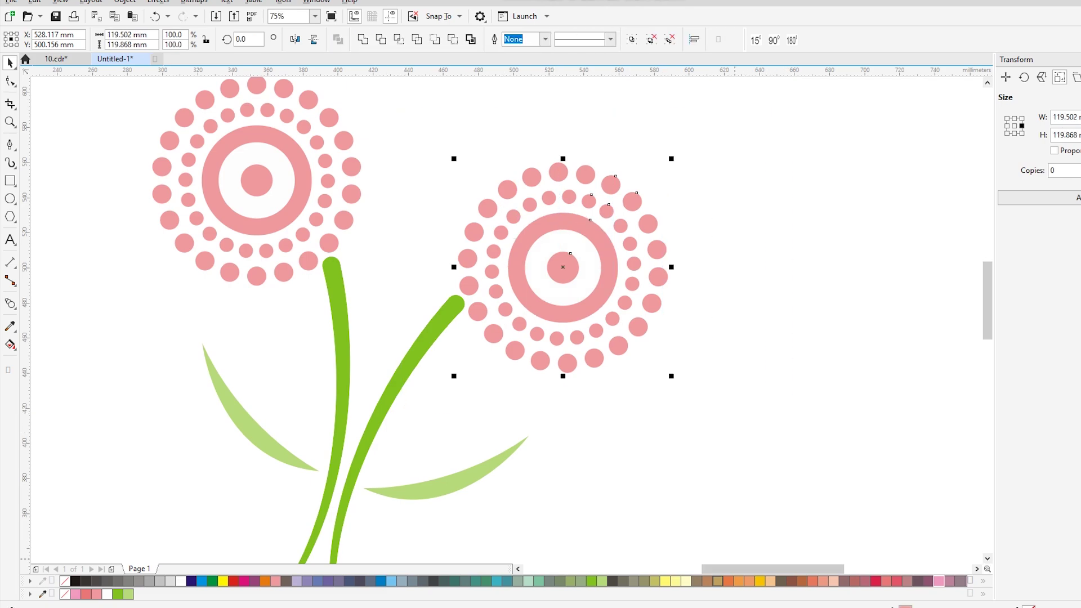
left_click(254, 581)
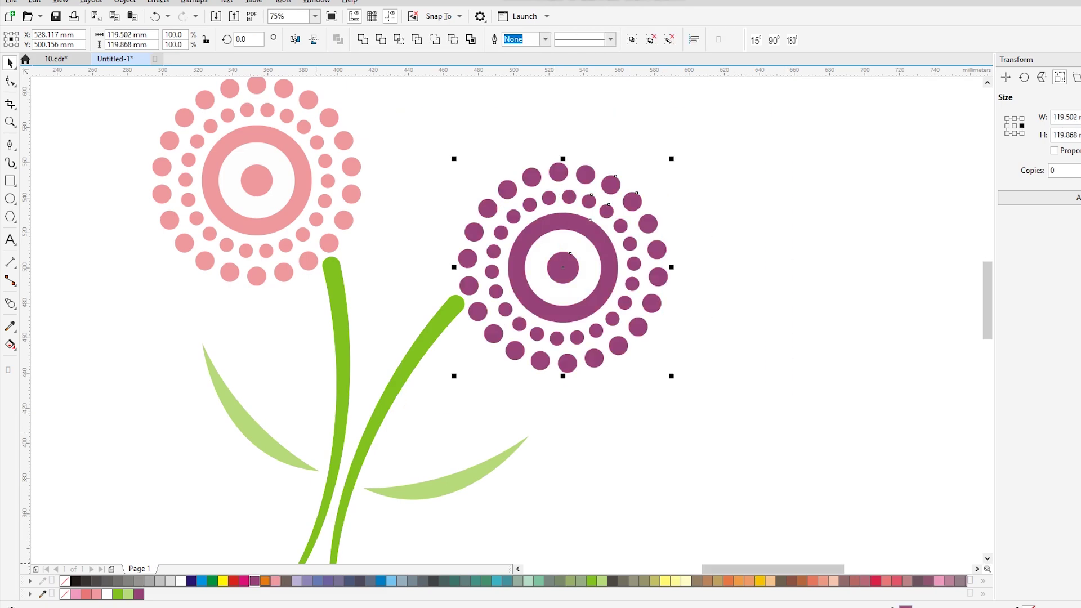
Step: Add the text "SIMPLE FLOWER DESIGN" above the two flowers
scroll(582, 363, "down", 2)
left_click(248, 184)
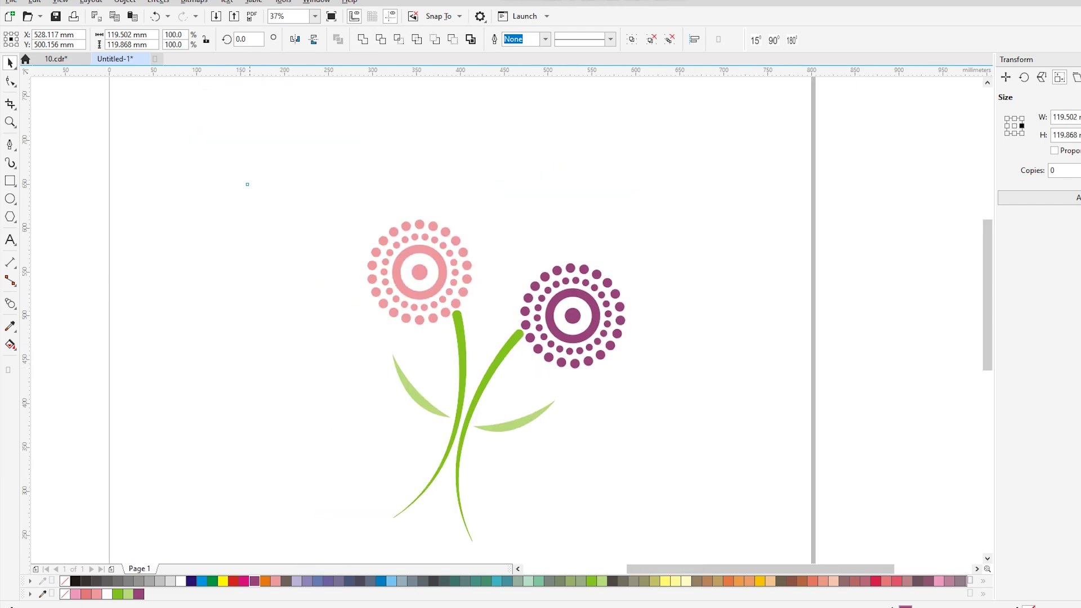
mouse_move(666, 543)
left_mouse_down()
mouse_move(695, 555)
mouse_move(661, 537)
left_mouse_up()
key("shift+F2")
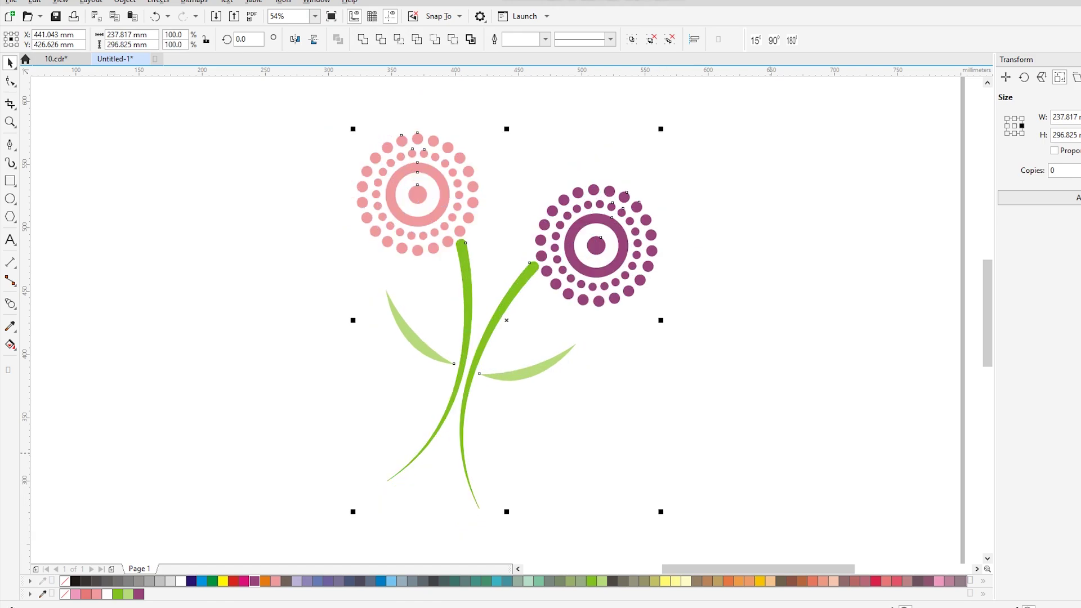
key("F8")
left_click(375, 107)
type("SIMPLE FLOWER DESIGN")
key("ctrl+space")
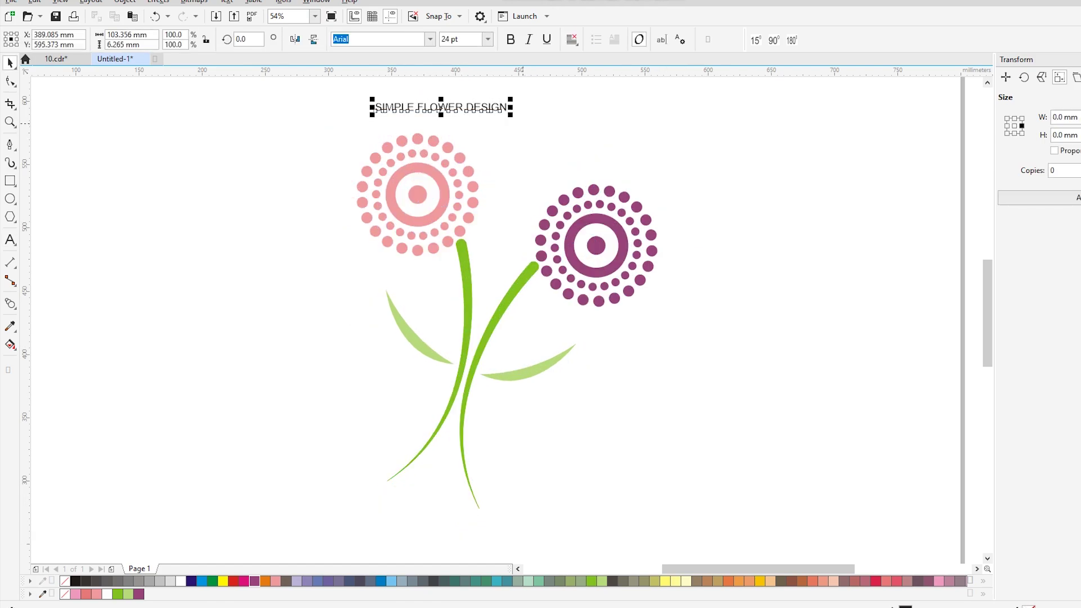
Step: Enlarge the title to about 50 pt and format it as bold red text
left_click_drag(511, 115, 651, 123)
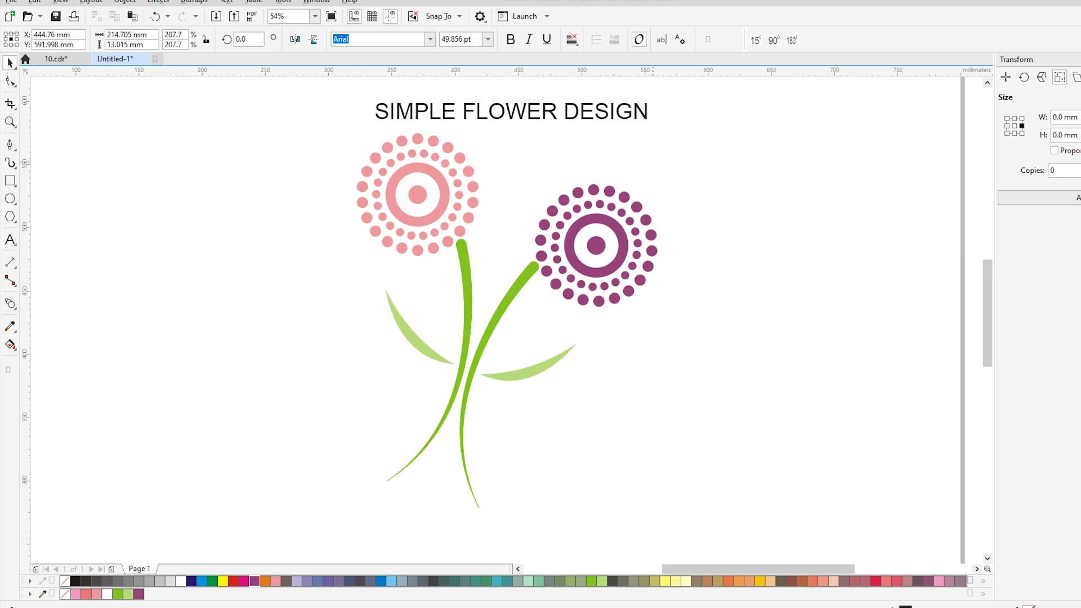
left_click(510, 38)
left_click(233, 581)
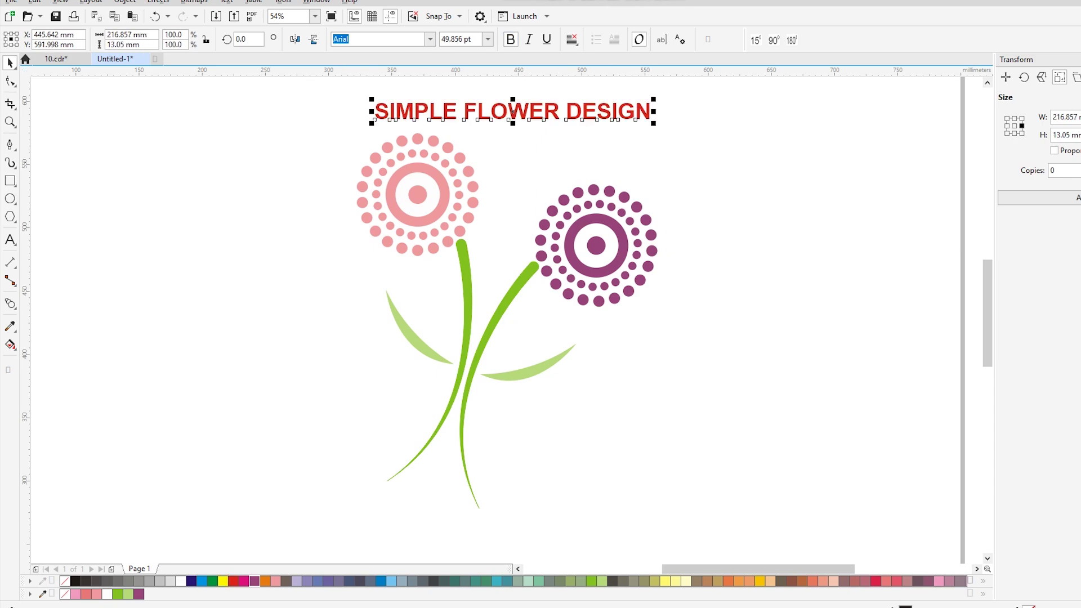
Step: Select the title together with both flowers
left_click_drag(305, 95, 640, 161)
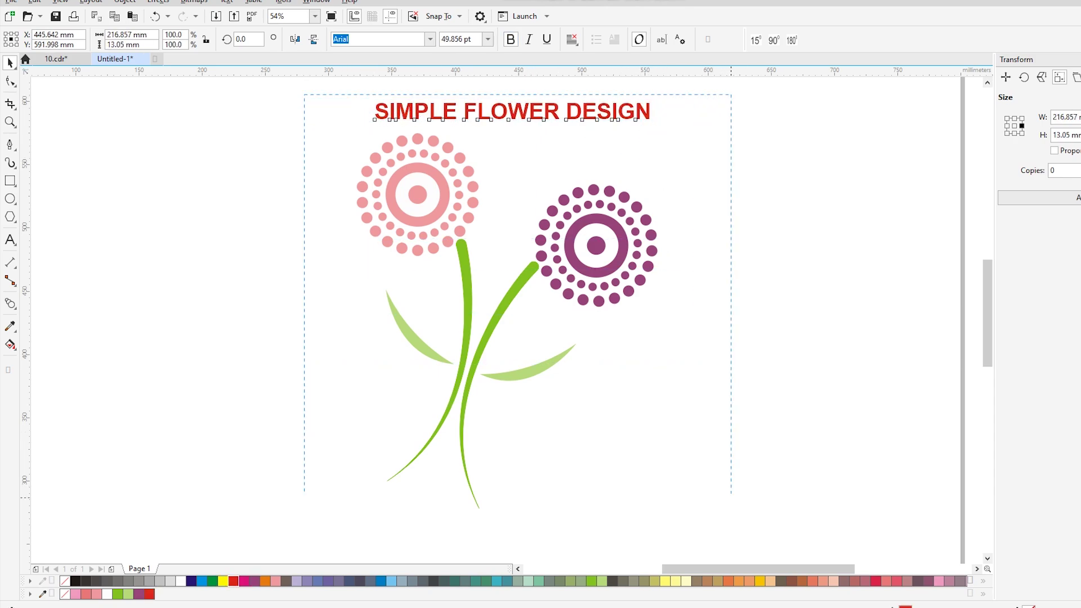